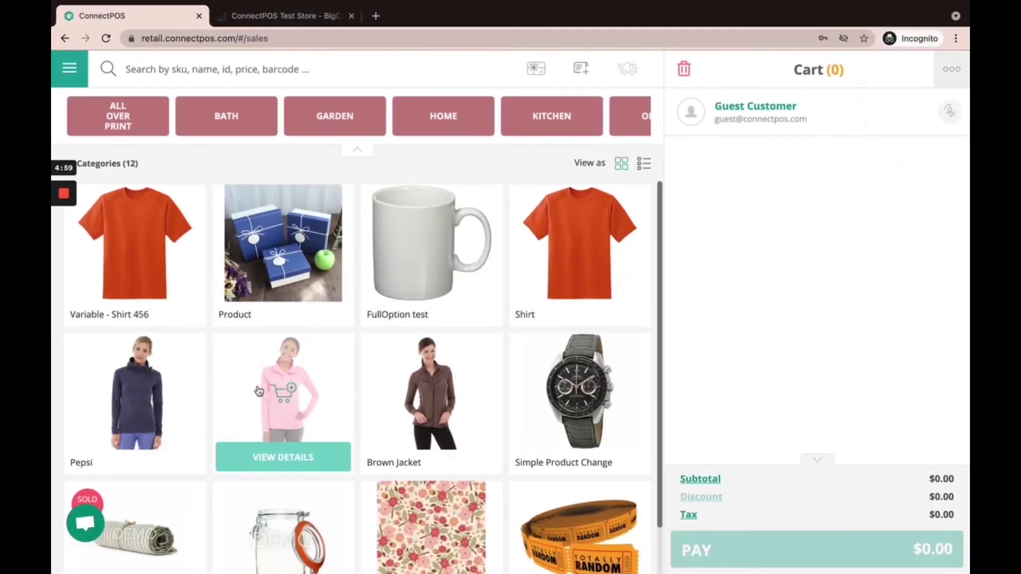
Add the Fanta top in Blue, size Small, to the cart at $12.00 and show its quantity and price
left_click(283, 457)
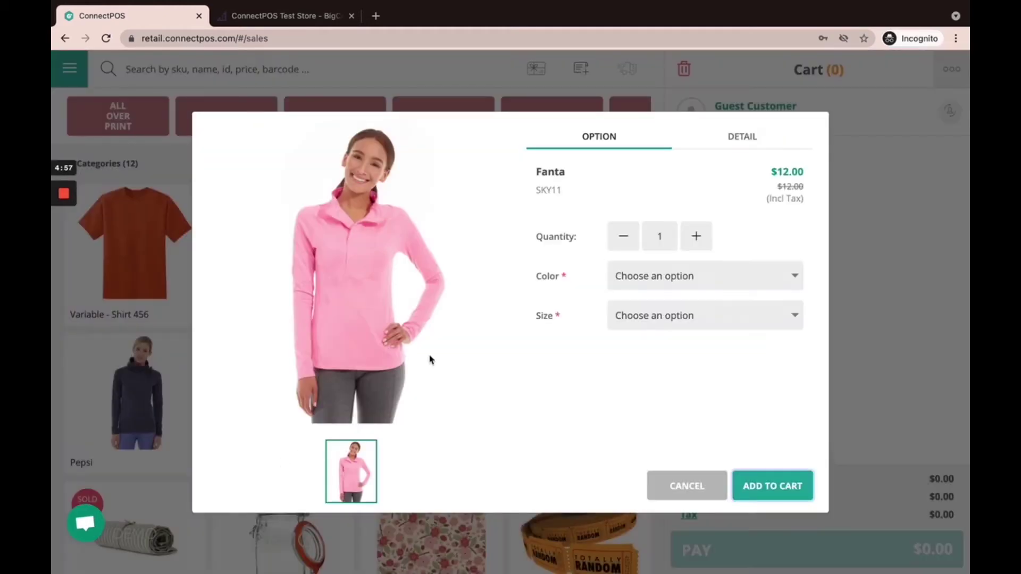
left_click(653, 275)
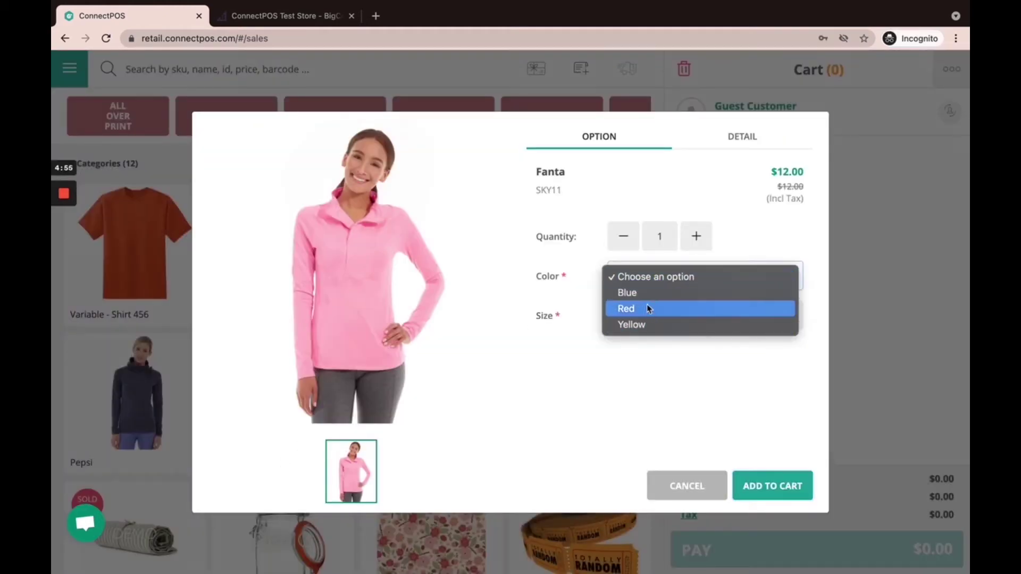
left_click(642, 296)
left_click(647, 316)
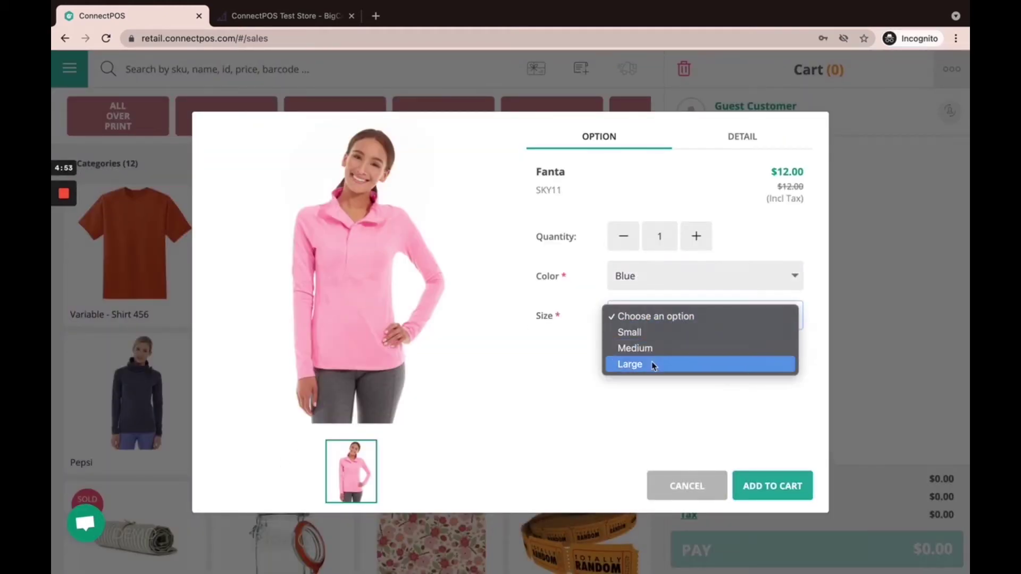
left_click(646, 335)
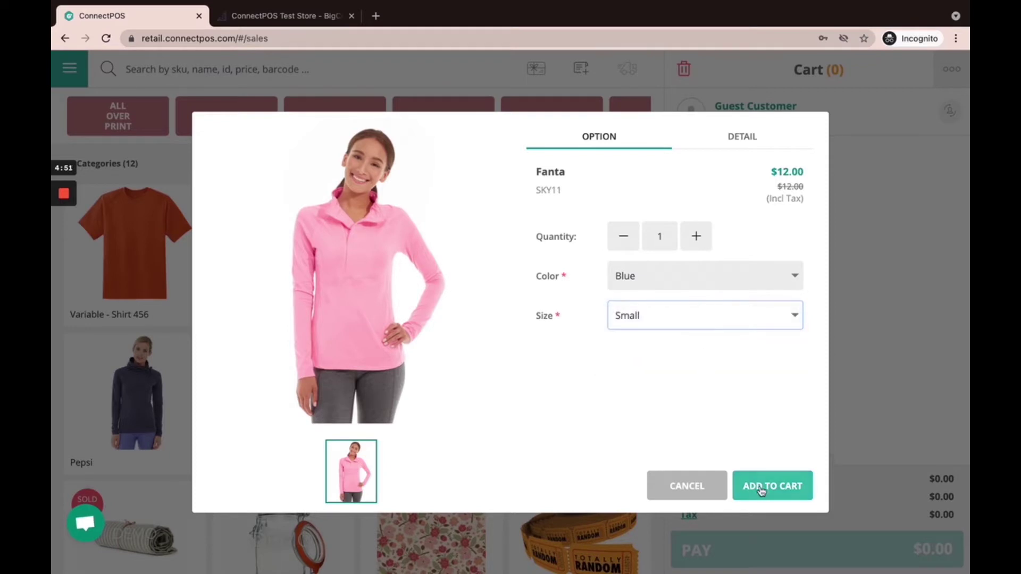
left_click(778, 489)
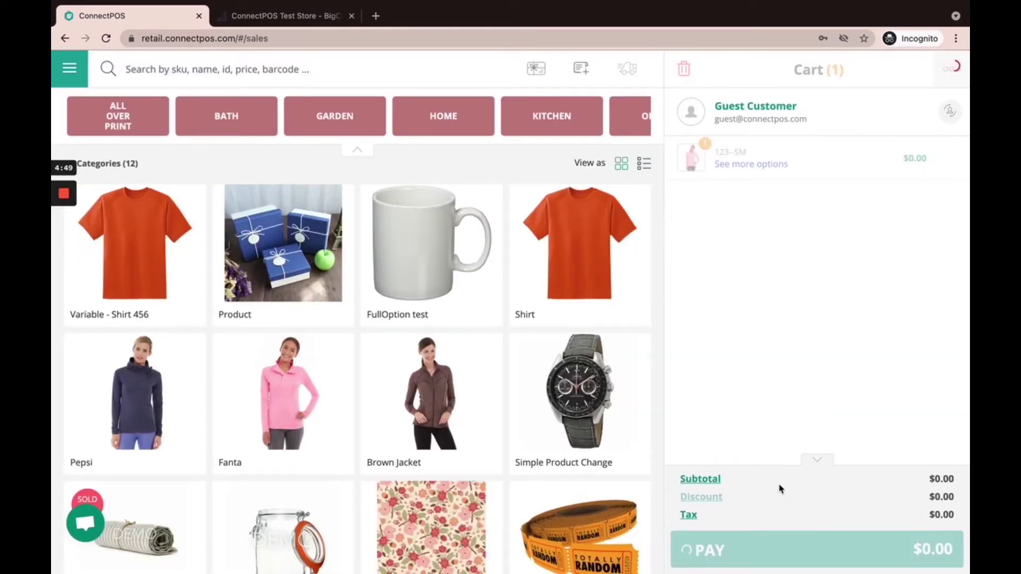
left_click(759, 170)
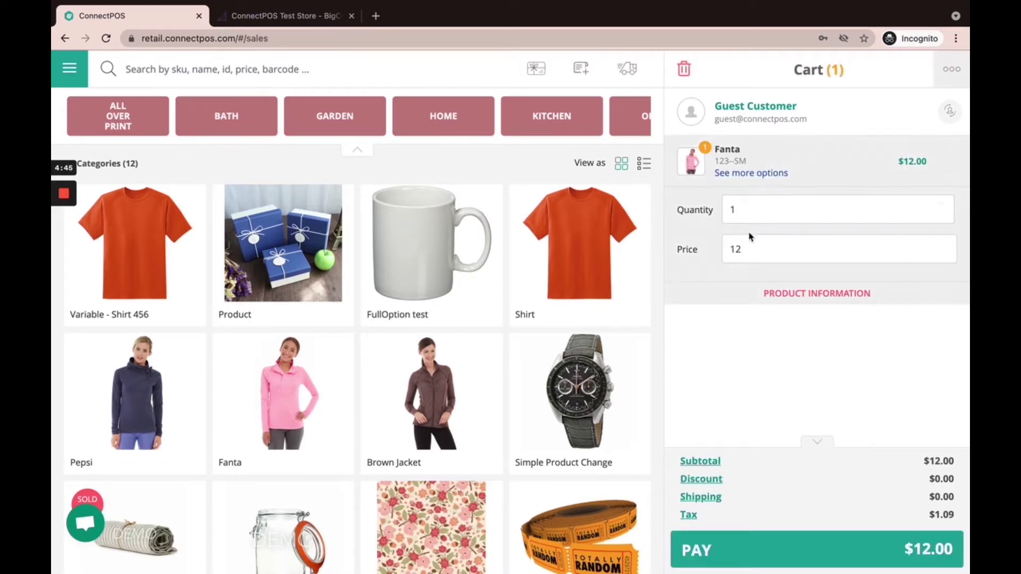
Assign VIP Test Customer to the cart, view their account, then check the store's Promotions page
left_click(950, 112)
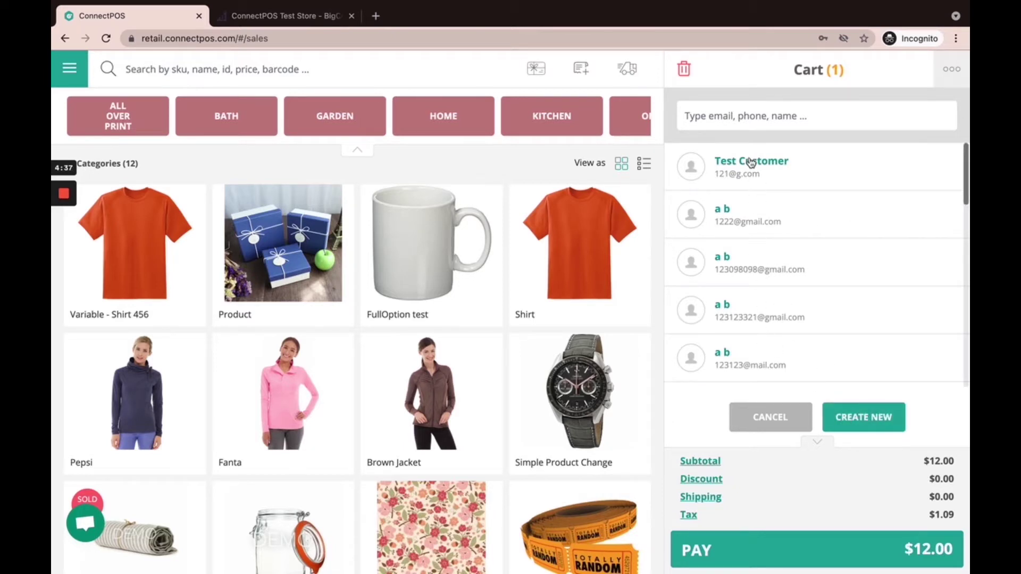
left_click(750, 162)
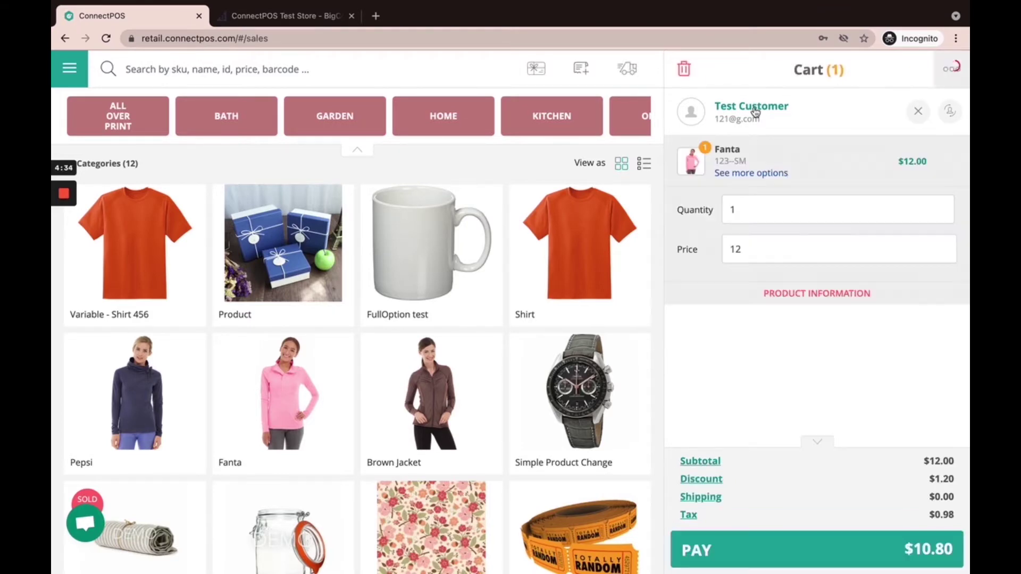
left_click(754, 112)
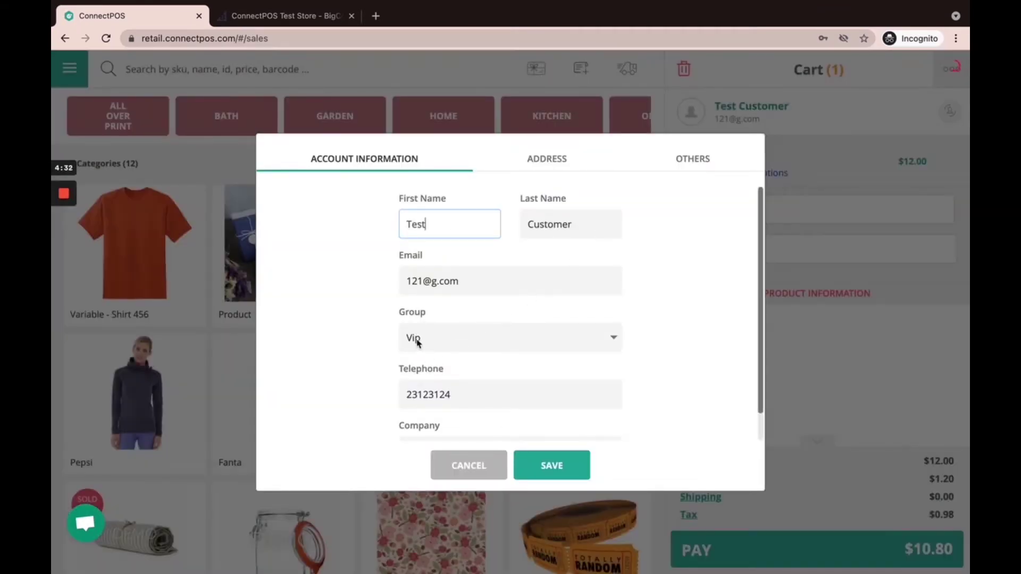
left_click(310, 18)
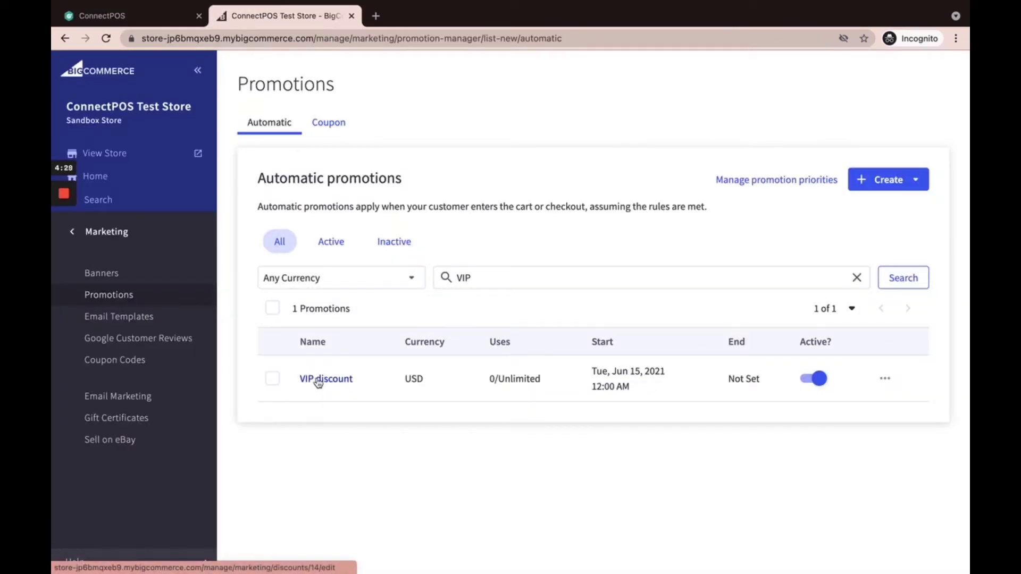
Close the customer details and apply coupon CONNECTPOS2021, bringing the discount to $6.60
left_click(167, 22)
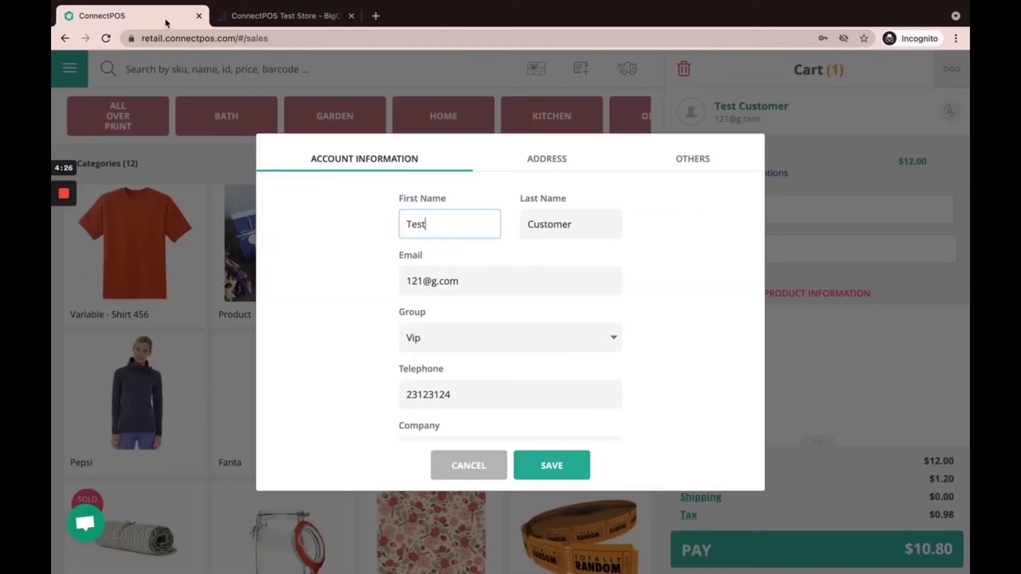
left_click(478, 461)
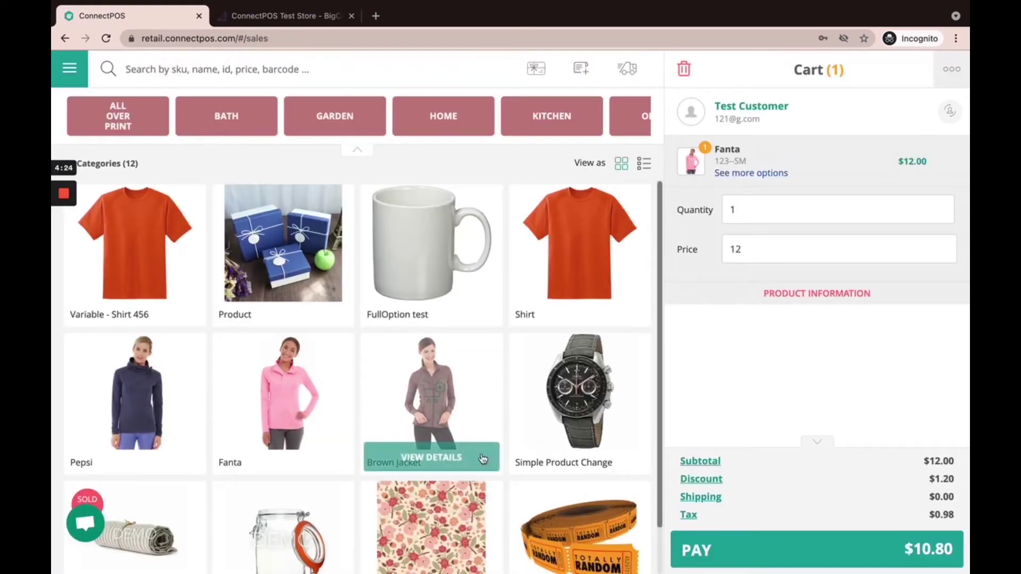
left_click(706, 484)
left_click(552, 429)
type("c")
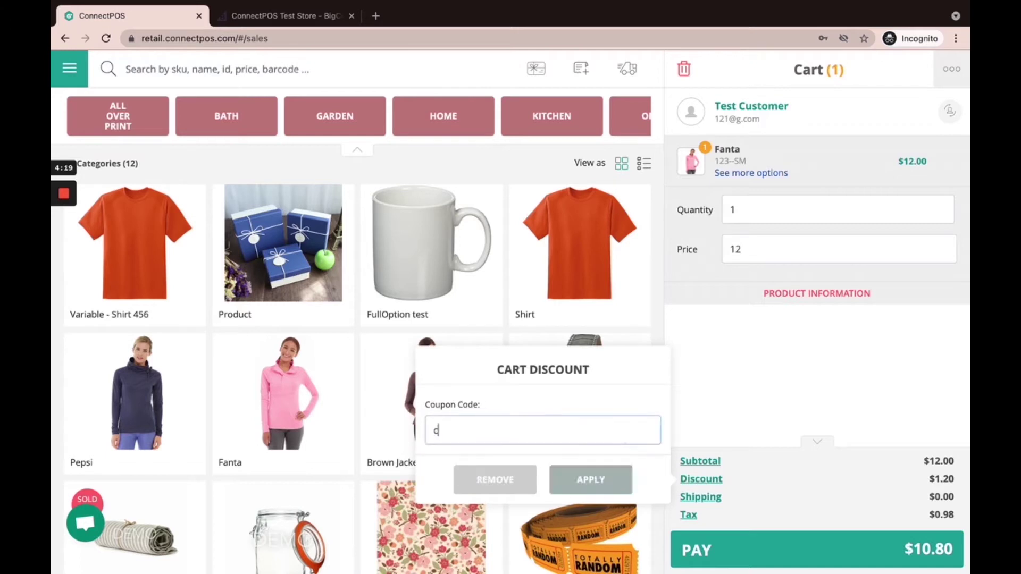
type("onne")
key("BackSpace")
key("BackSpace")
key("BackSpace")
type("CO")
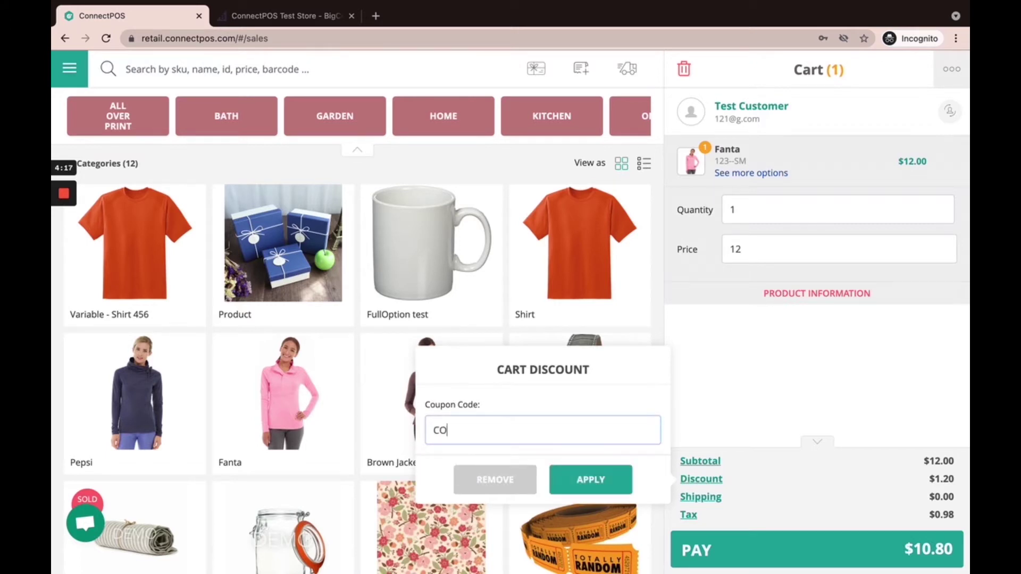
type("NNECTPOS2021")
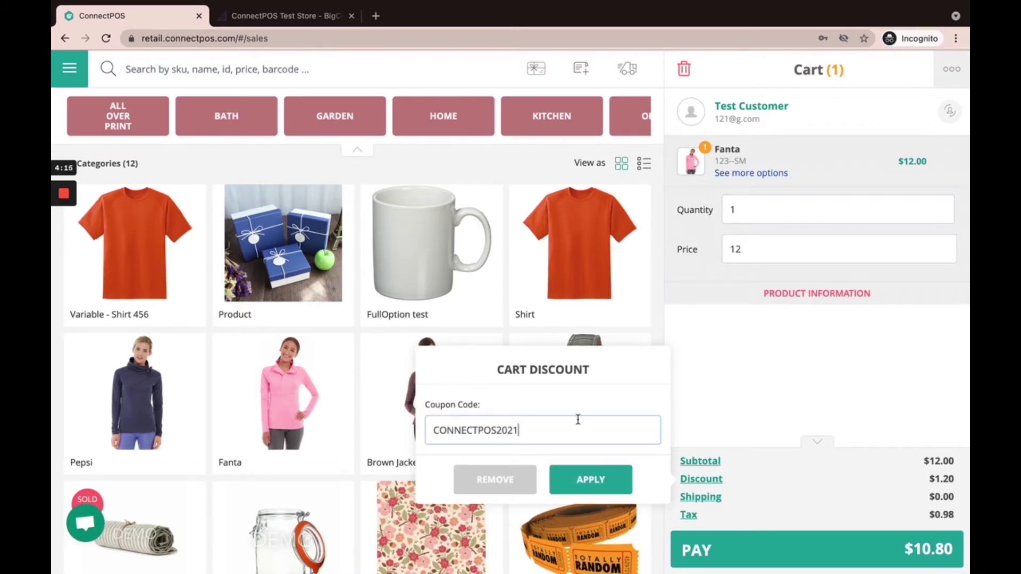
left_click(574, 482)
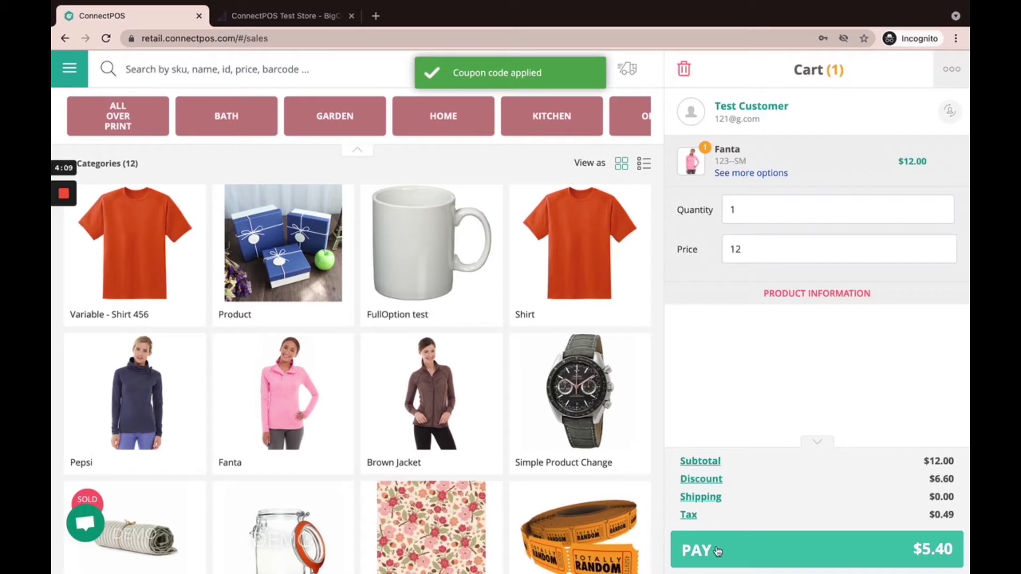
Pay the $5.40 total with $1.00 cash and the remaining $4.40 by gift card
left_click(719, 553)
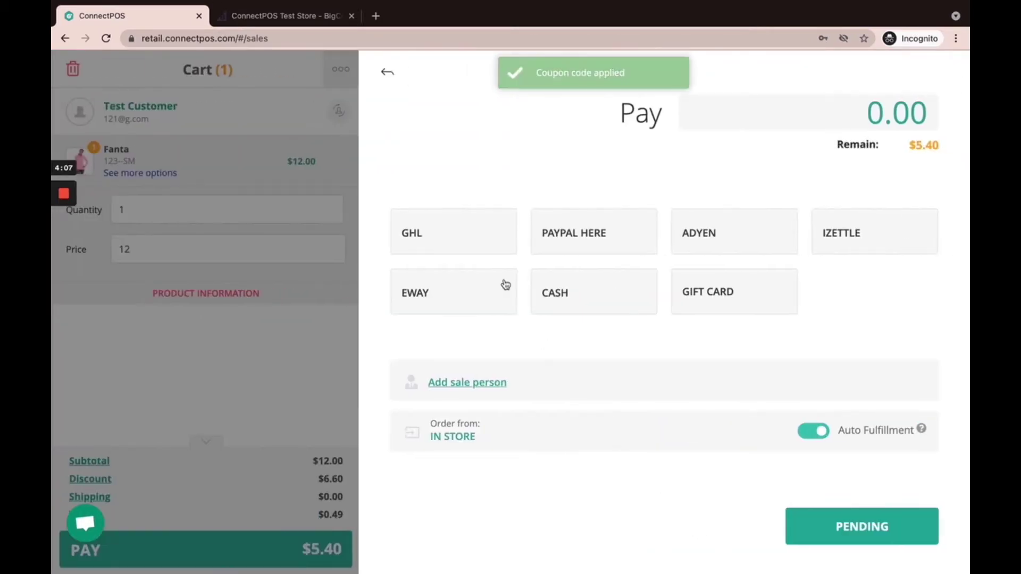
left_click(584, 294)
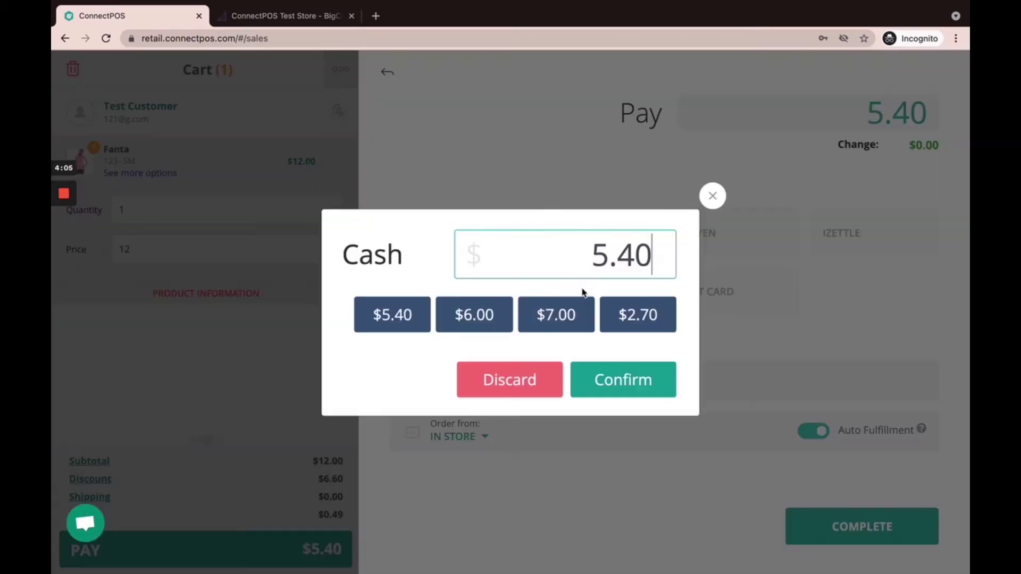
left_click(598, 252)
double_click(597, 252)
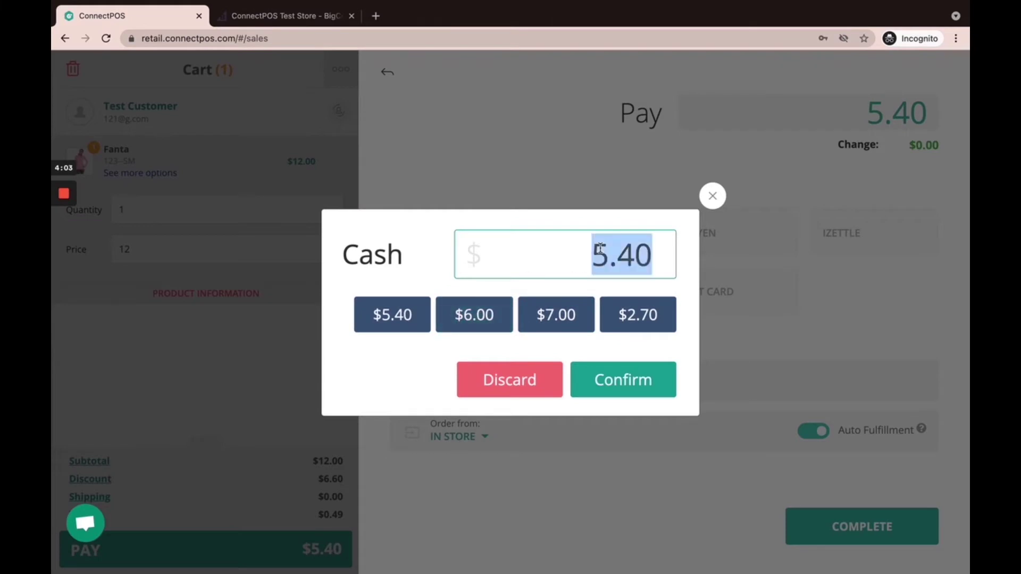
type("1")
left_click(649, 382)
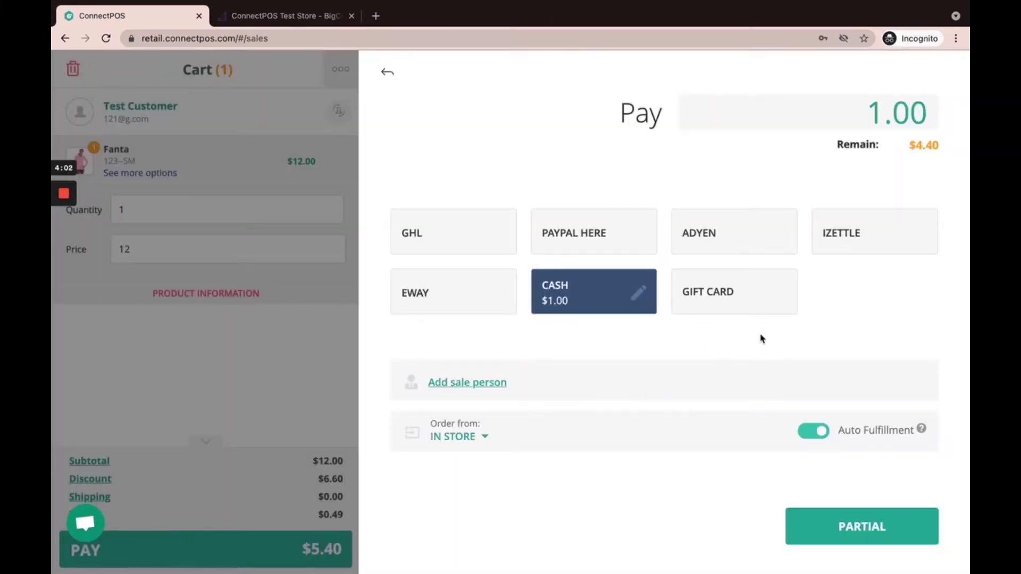
left_click(722, 300)
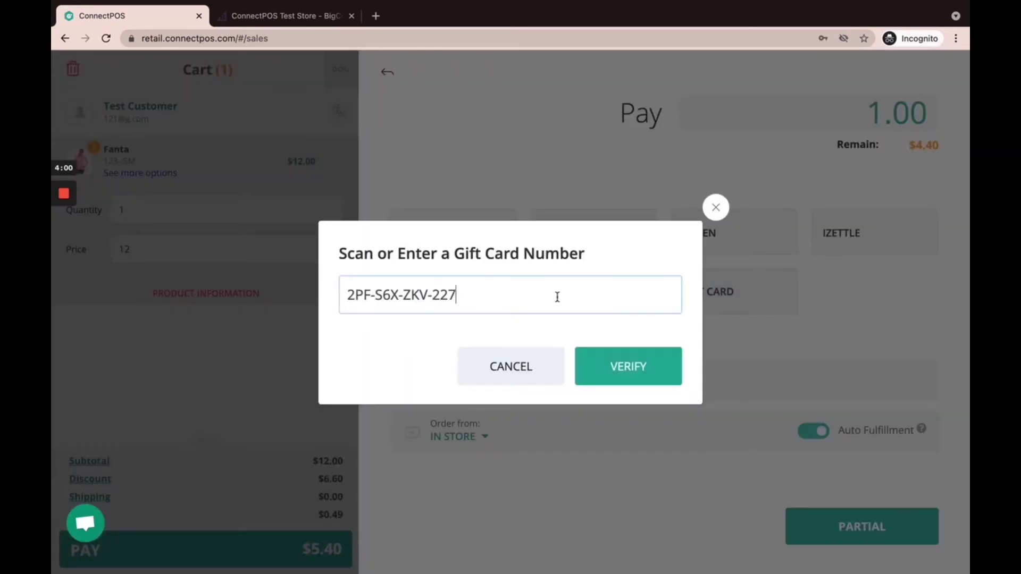
left_click(619, 363)
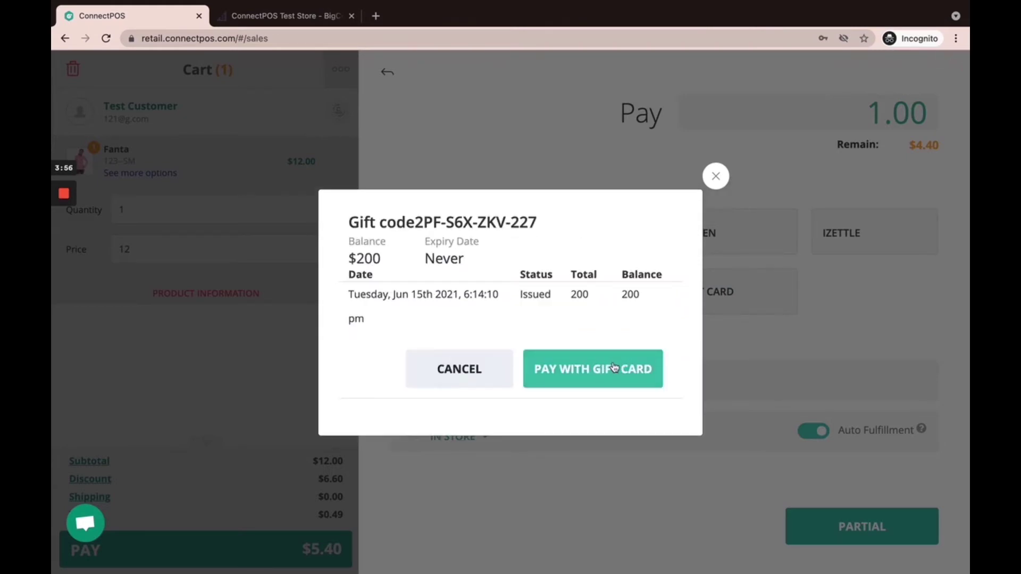
left_click(608, 370)
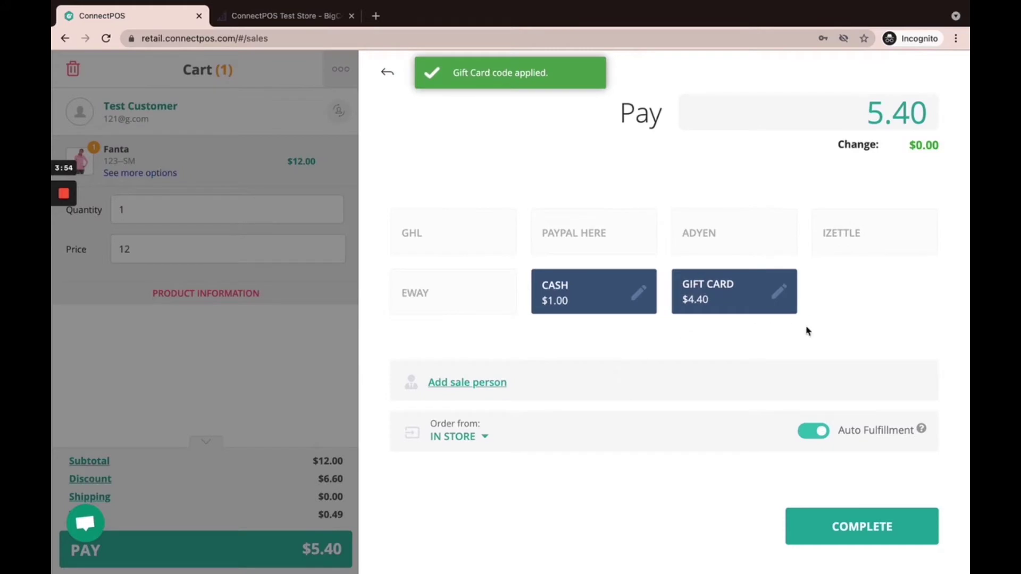
Check the sale person list without choosing anyone, and complete the order (receipt #6219)
left_click(467, 385)
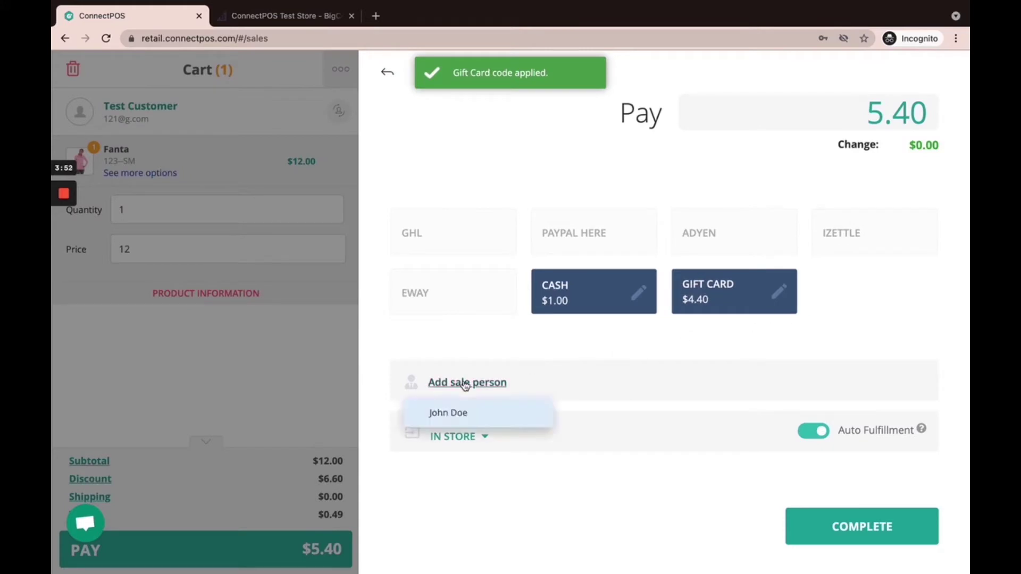
left_click(559, 361)
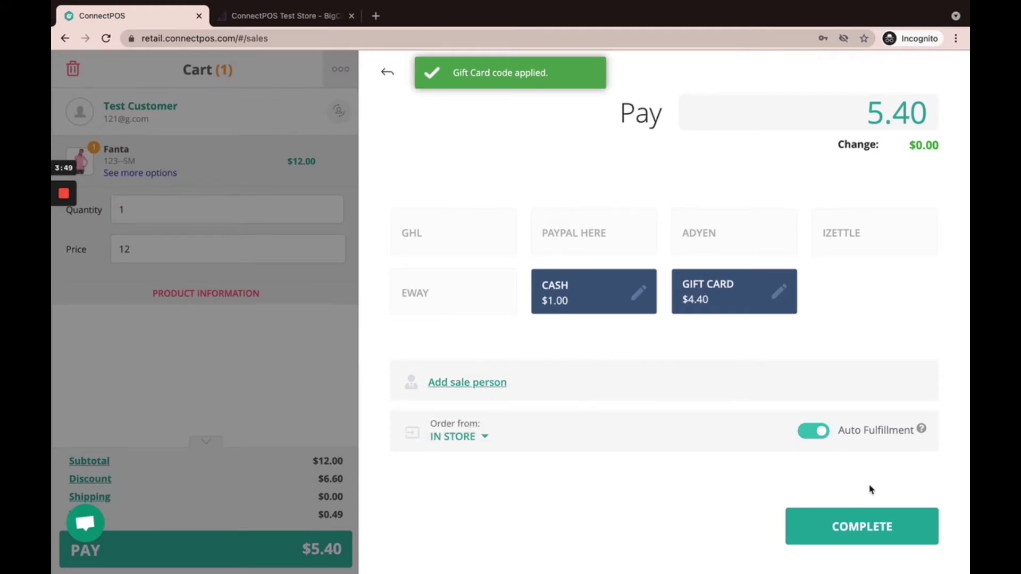
left_click(868, 524)
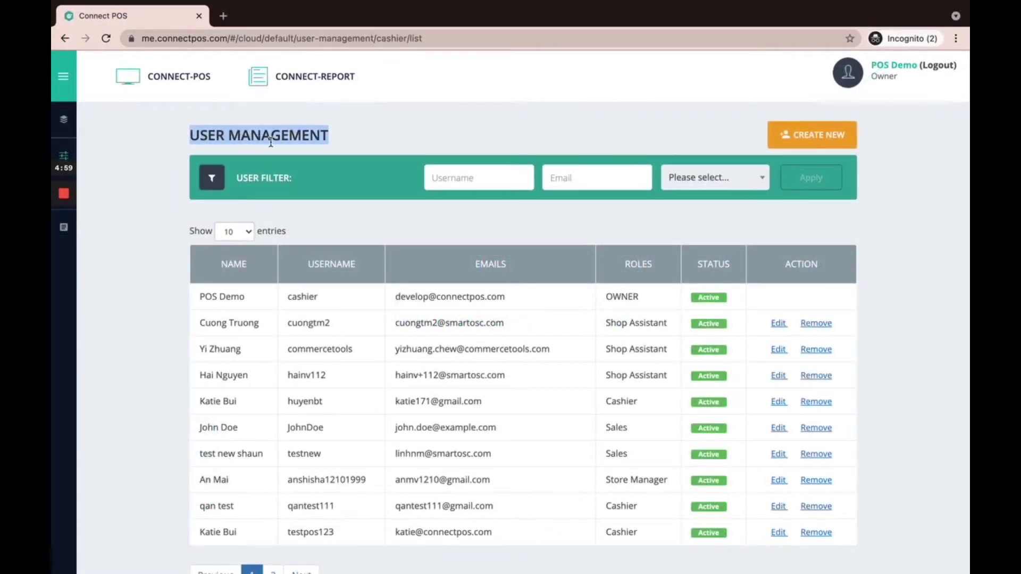
Show the Users list of ten staff accounts with their roles and status
left_click(270, 141)
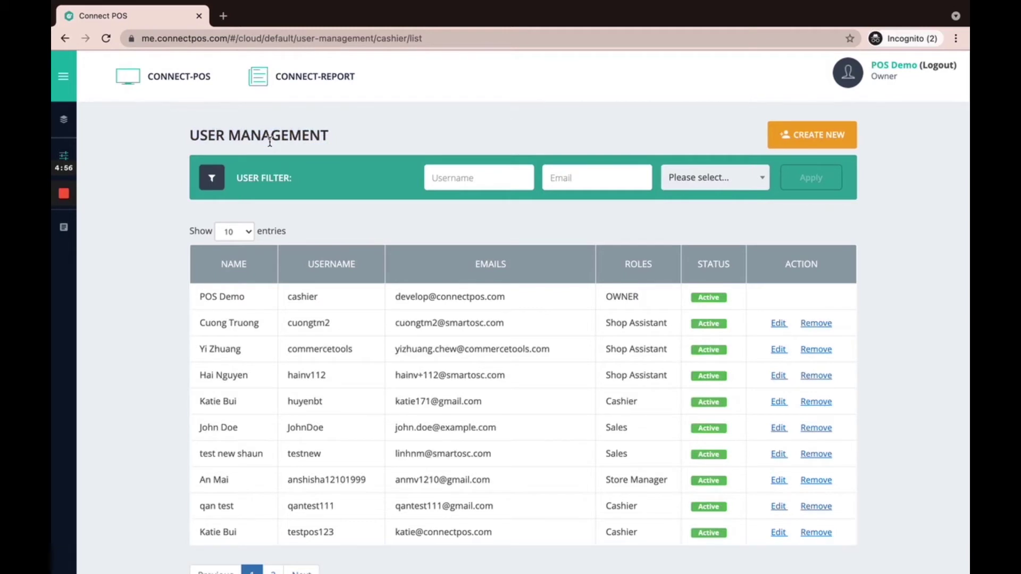
mouse_move(64, 155)
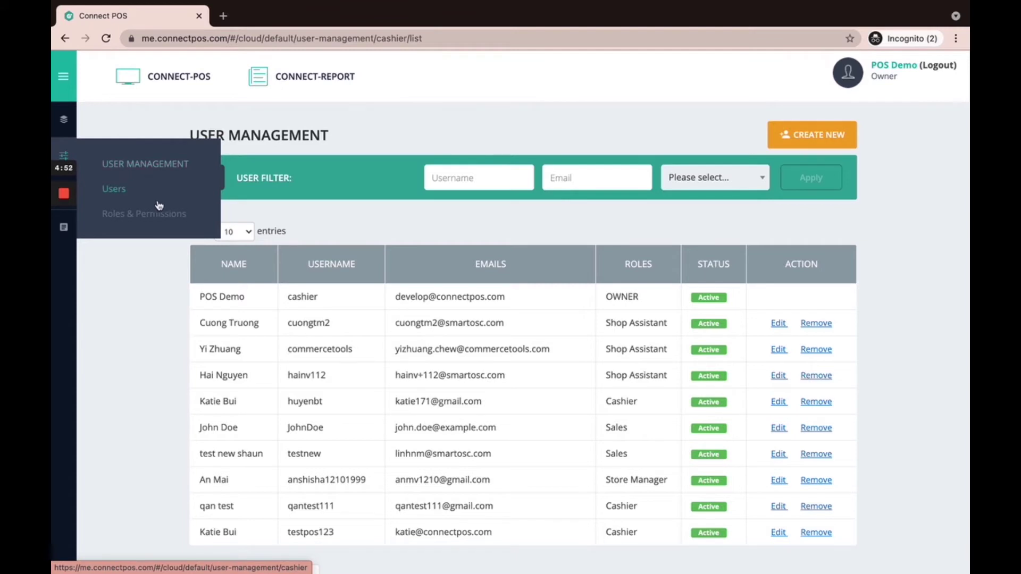
Browse the five defined roles and open the Shop Assistant role's permission editor
left_click(135, 214)
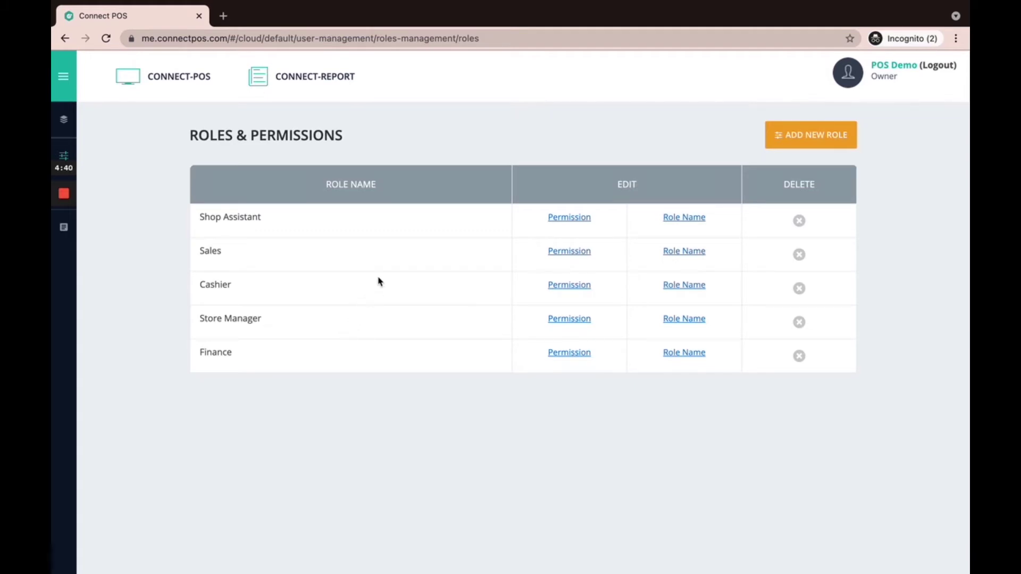
left_click(581, 224)
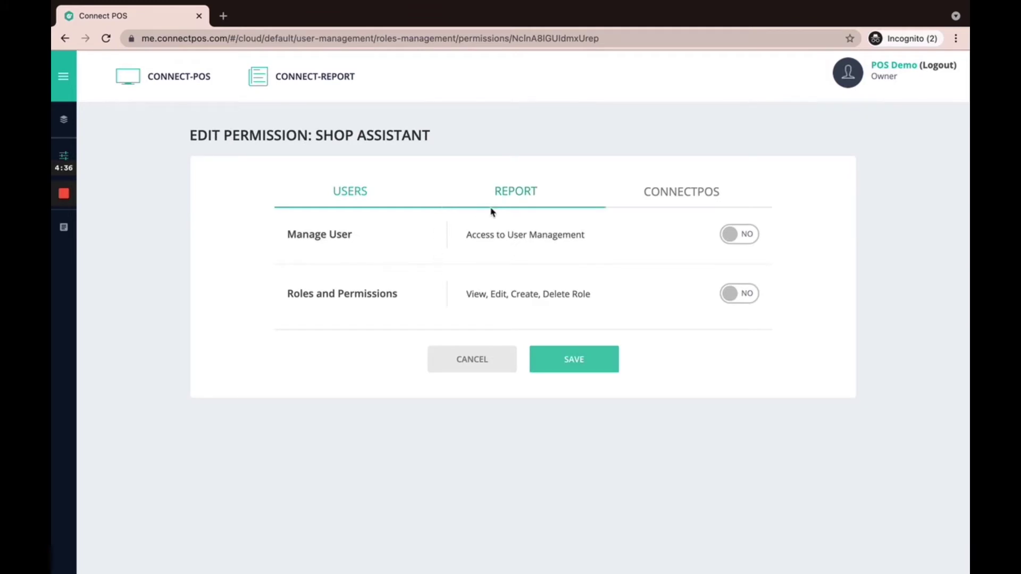
Review Shop Assistant's Report and ConnectPOS permissions, save them, and return to Users
left_click(525, 198)
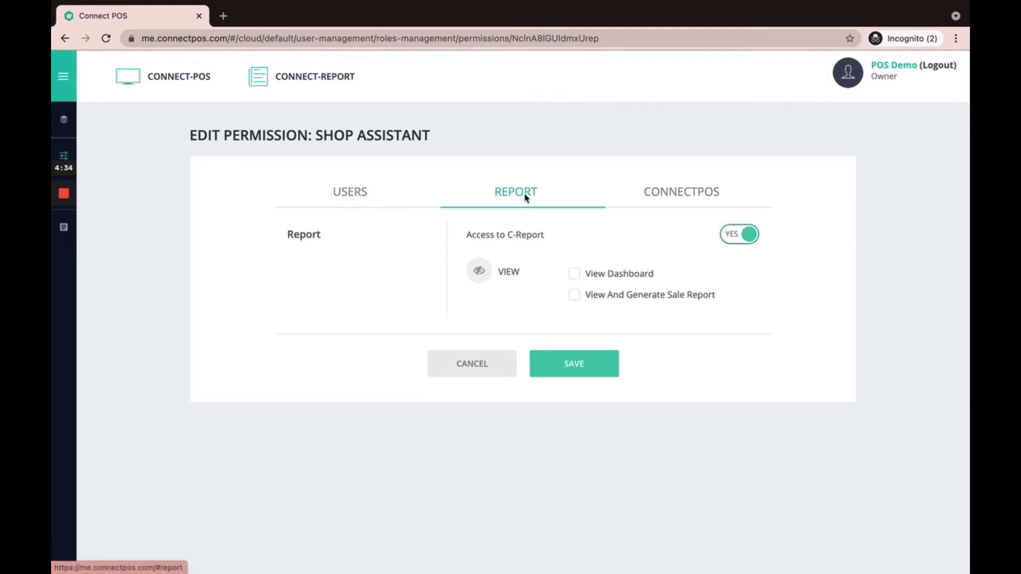
left_click(627, 206)
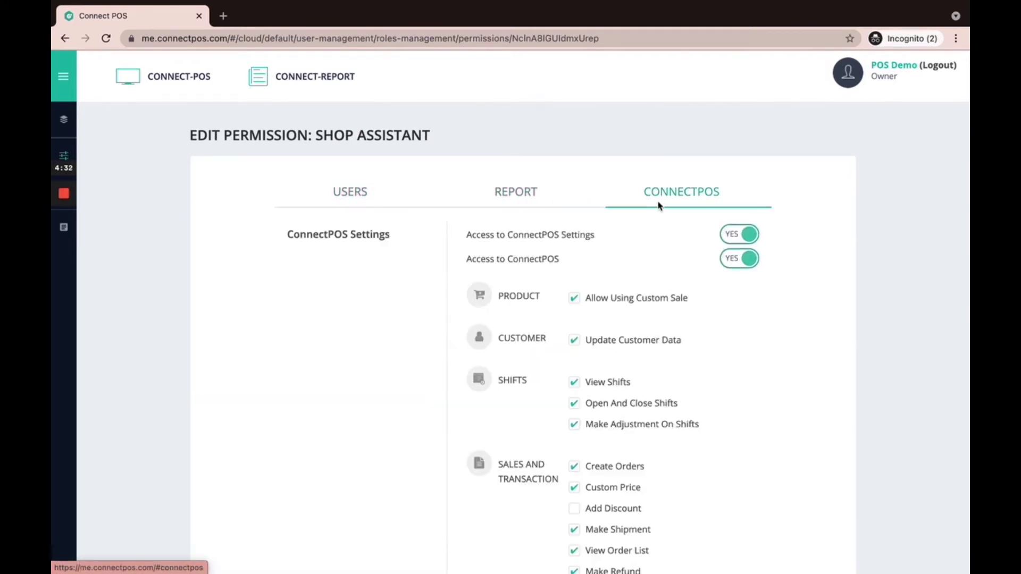
scroll(625, 366, "down", 1)
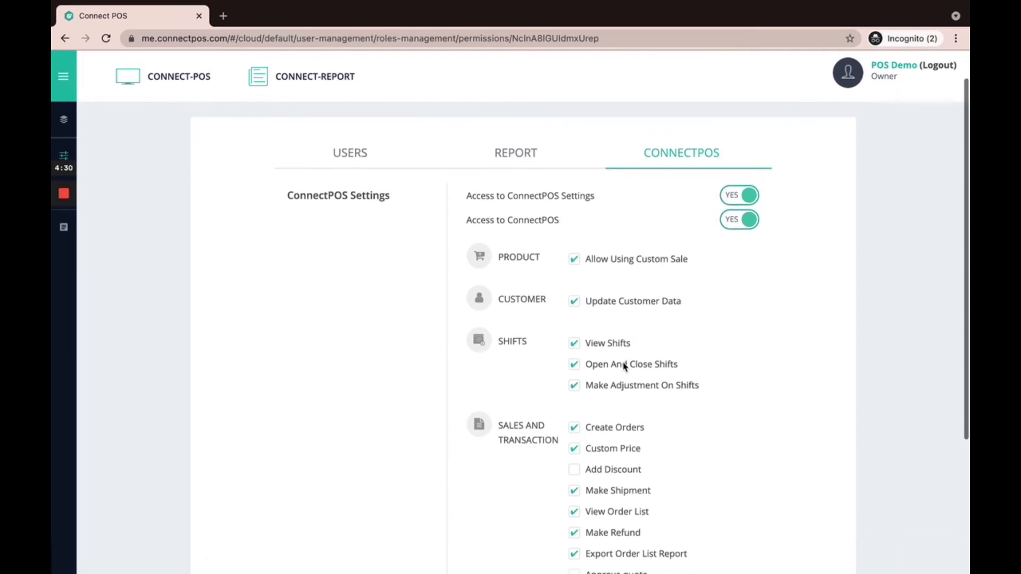
scroll(624, 366, "down", 1)
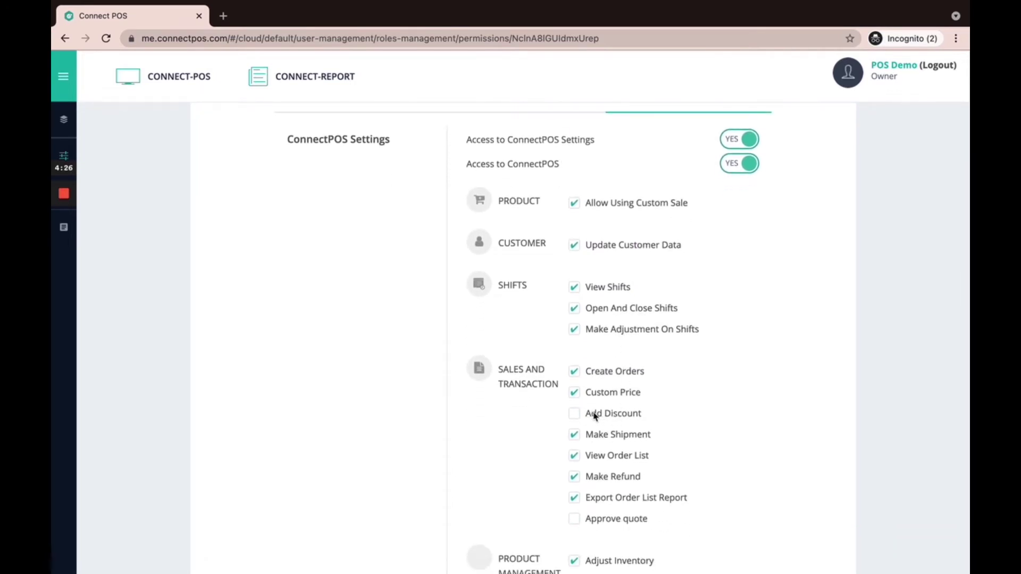
scroll(604, 415, "down", 2)
scroll(604, 416, "down", 1)
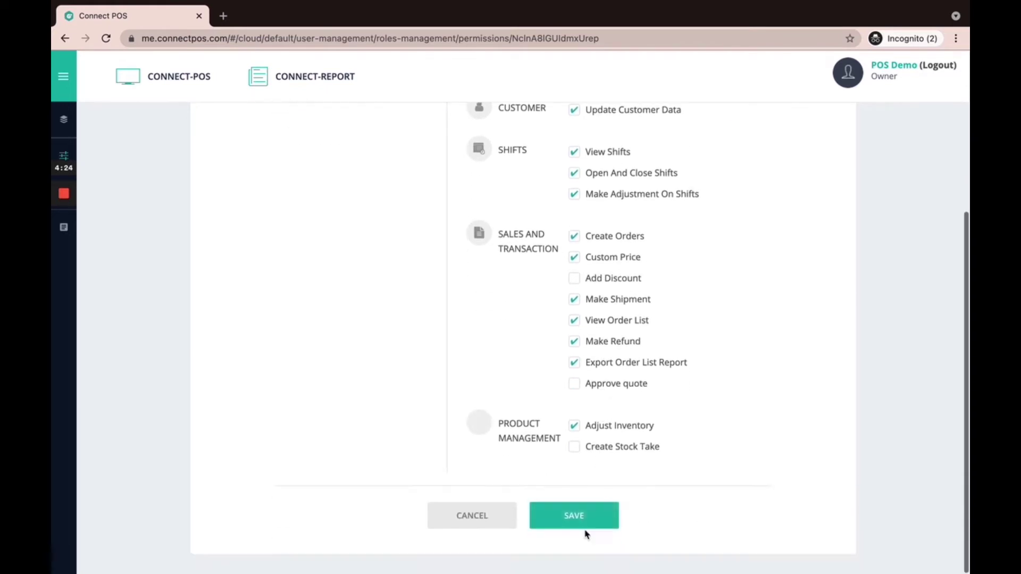
left_click(582, 526)
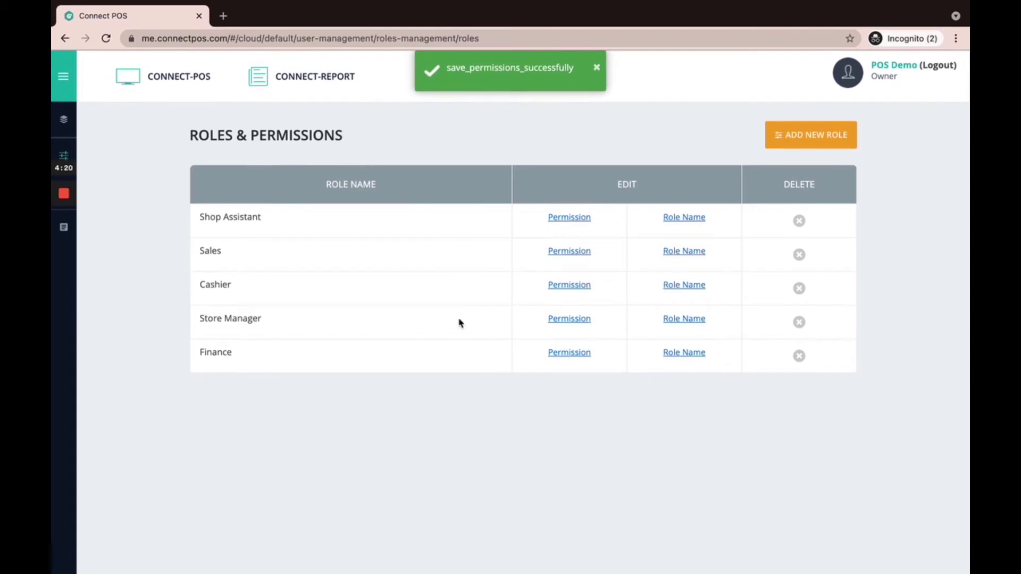
mouse_move(64, 156)
left_click(114, 188)
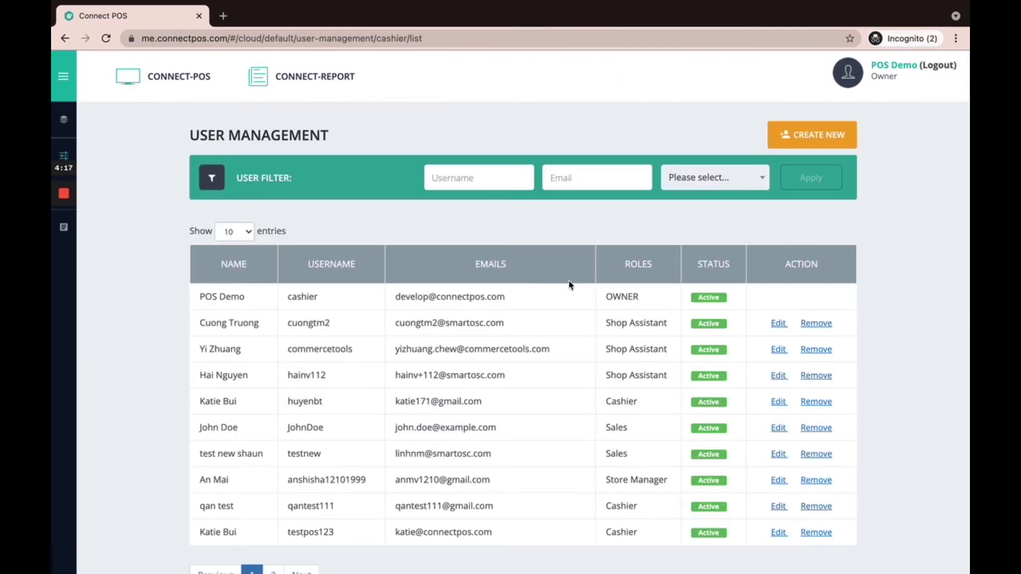
scroll(745, 353, "down", 1)
scroll(745, 352, "up", 1)
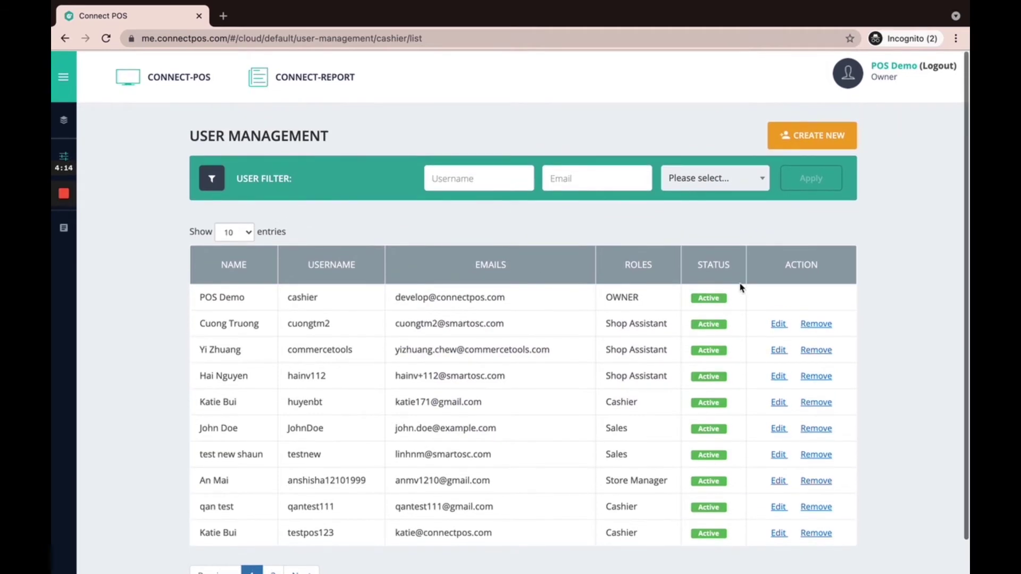
Open the Create New user form and review the Role choices, leaving Role at None
left_click(824, 134)
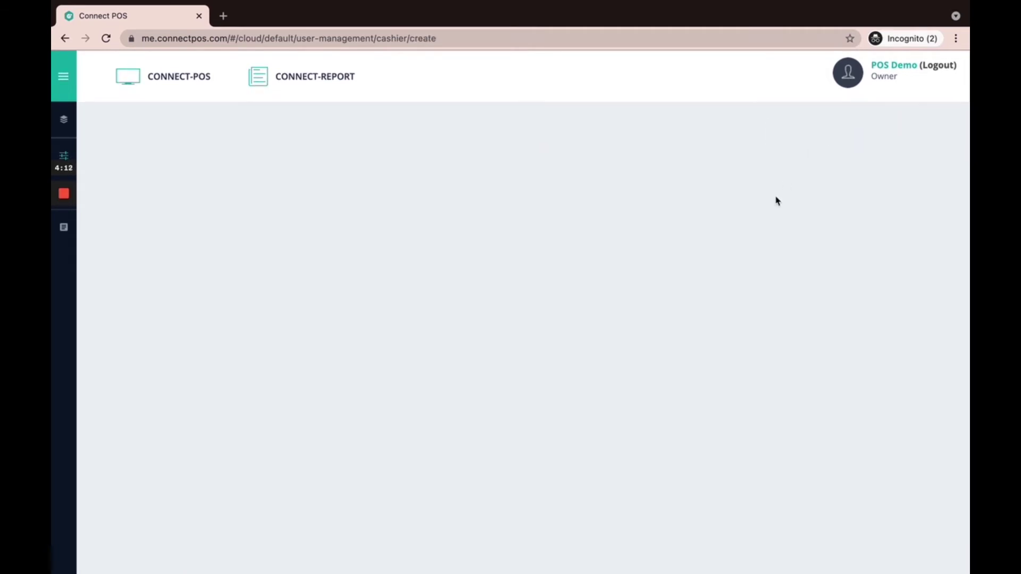
scroll(704, 371, "down", 3)
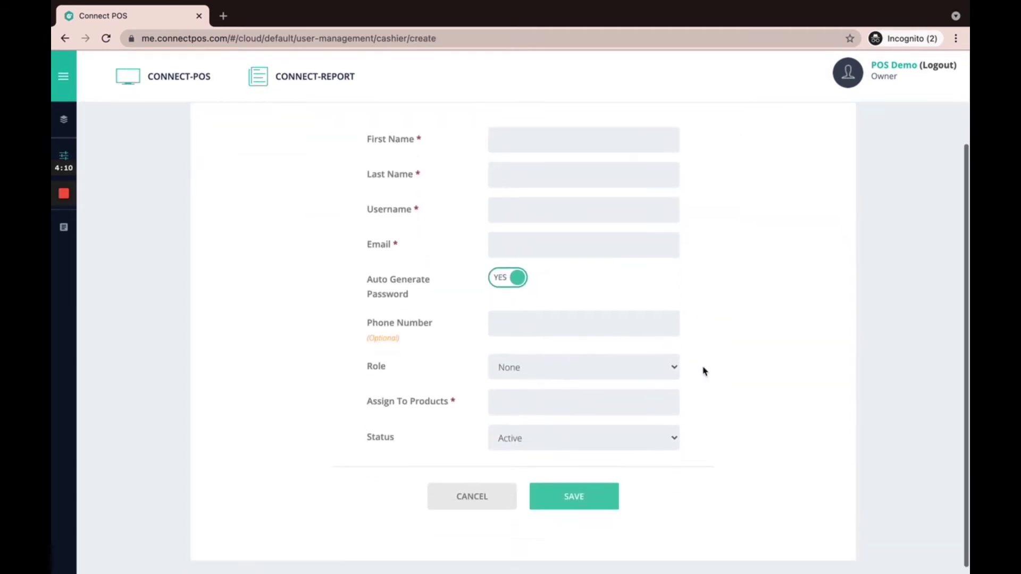
left_click(607, 374)
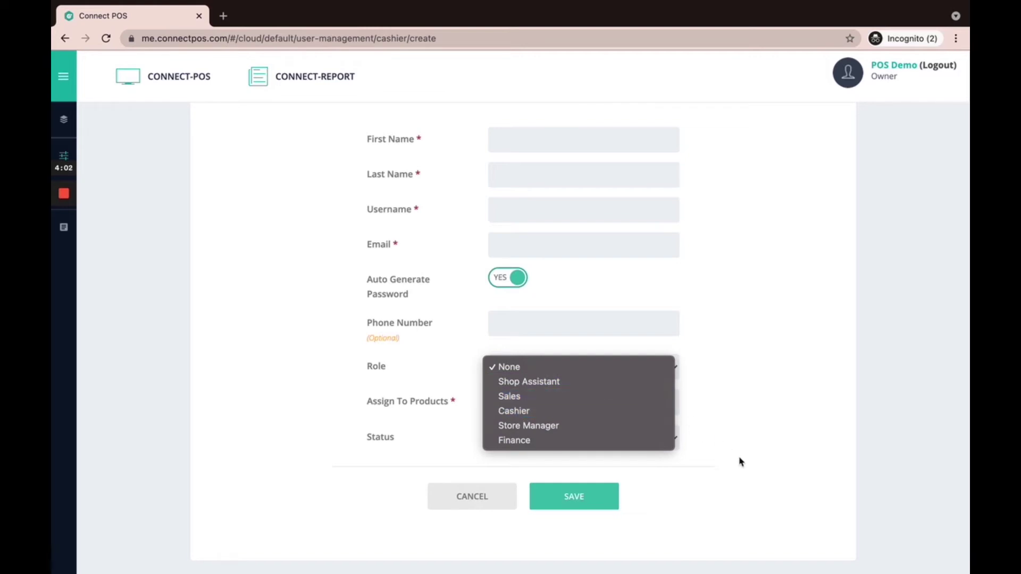
left_click(751, 414)
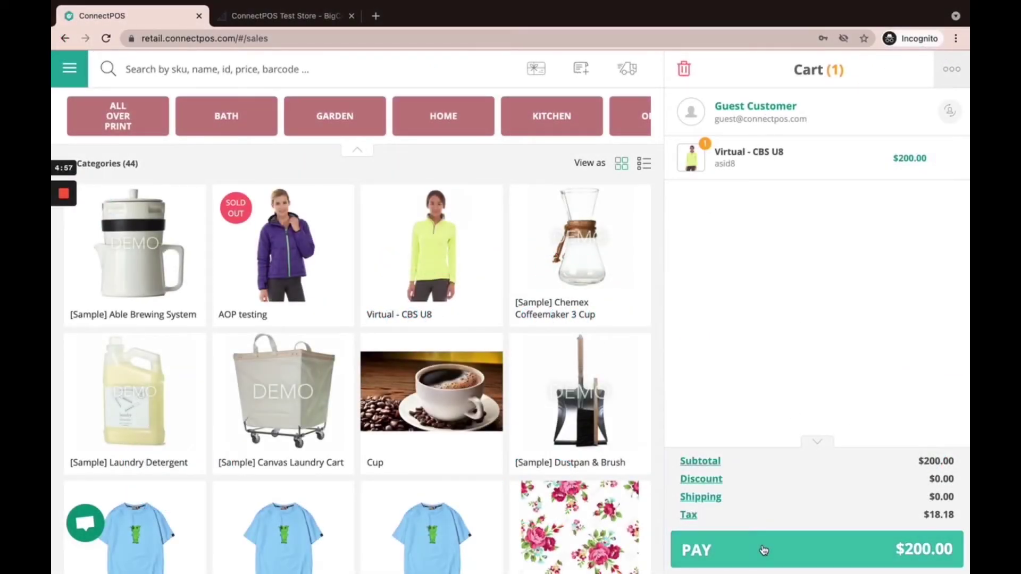
Save the $200.00 Guest Customer cart as a quote and start a new empty order
left_click(711, 548)
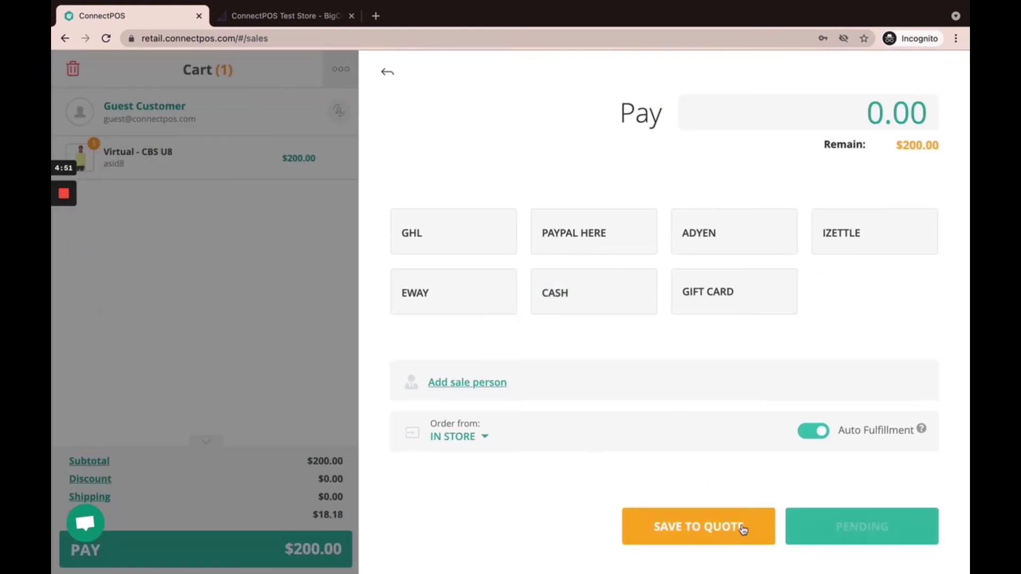
left_click(720, 534)
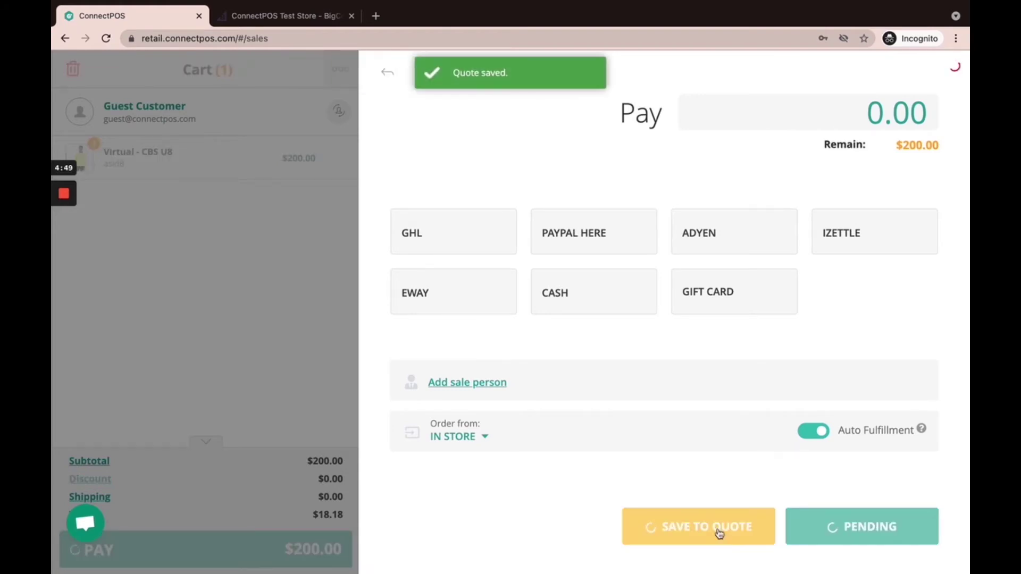
left_click(685, 542)
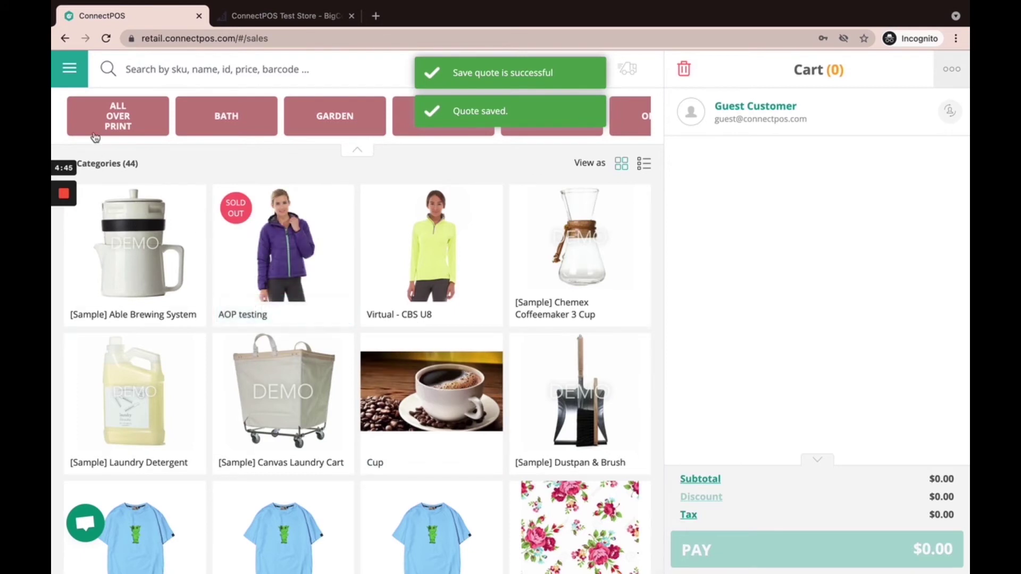
left_click(71, 70)
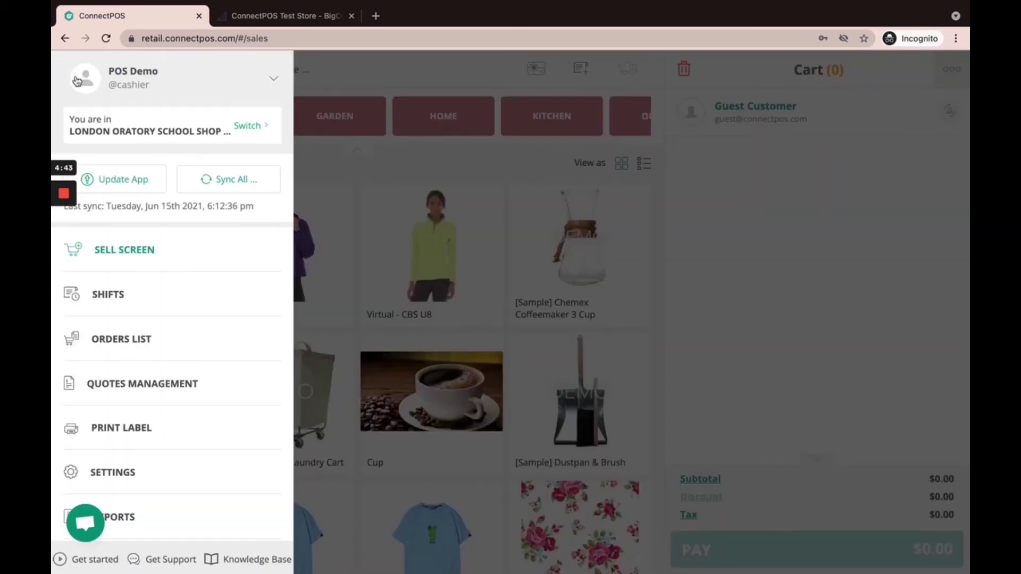
Open the approved $200.00 quote in Quotes Management and convert it into order #6223
left_click(152, 388)
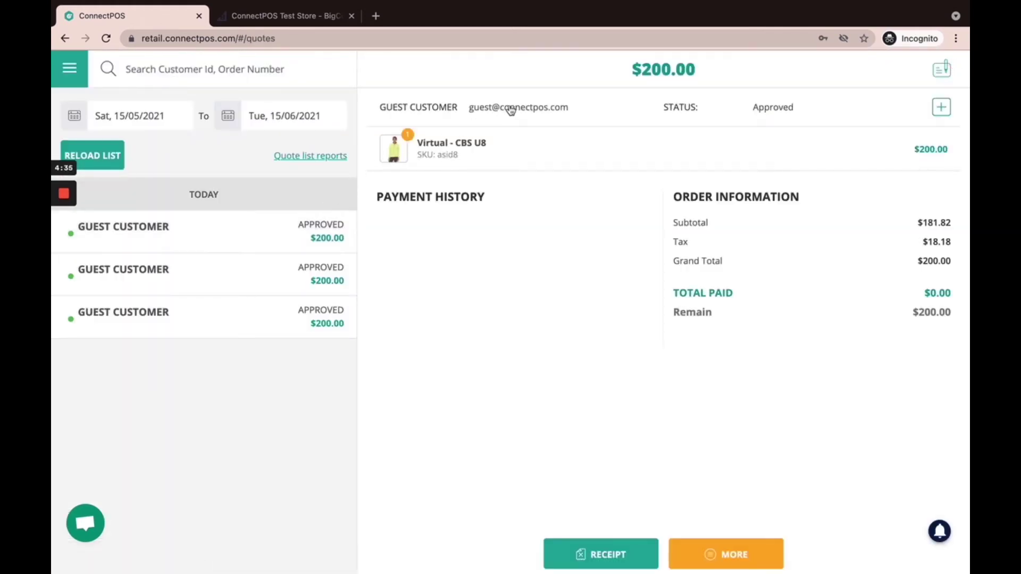
left_click(525, 112)
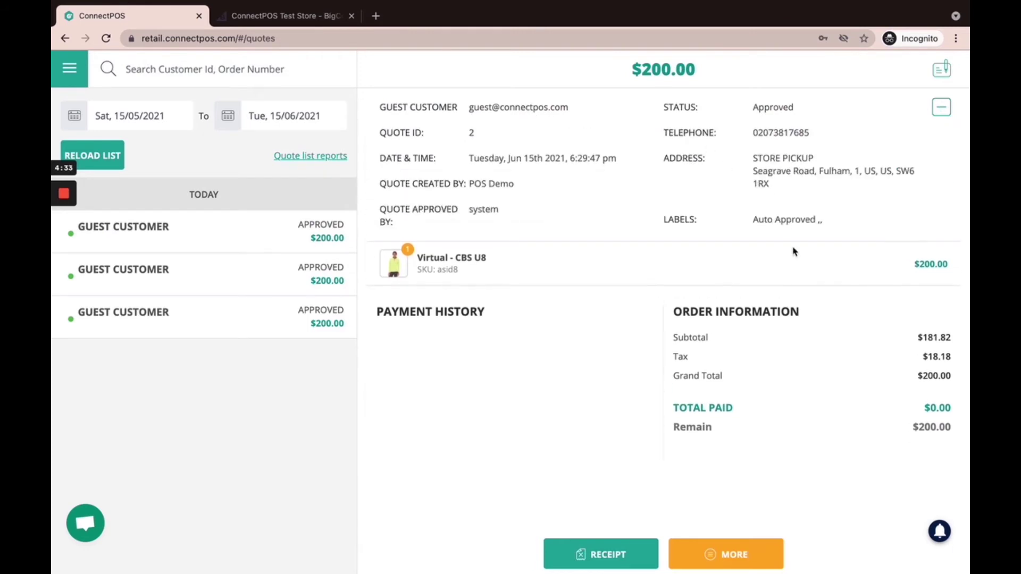
left_click(733, 557)
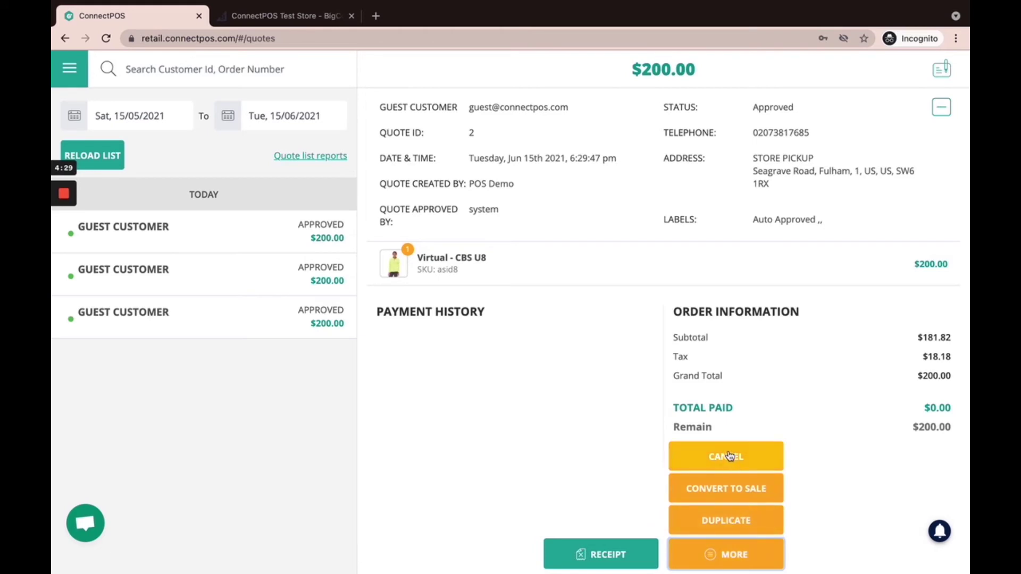
left_click(737, 495)
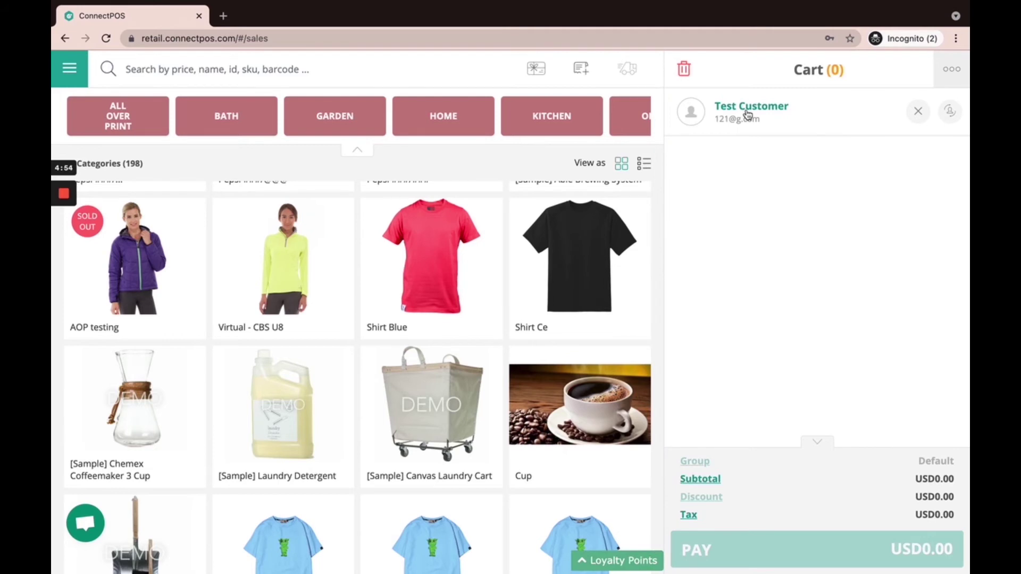
left_click(759, 115)
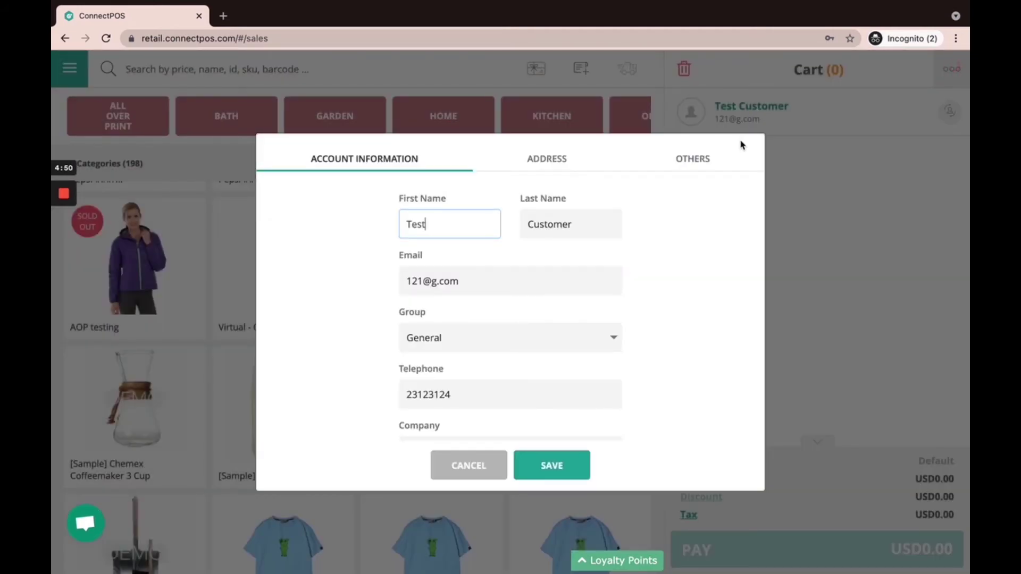
left_click(695, 163)
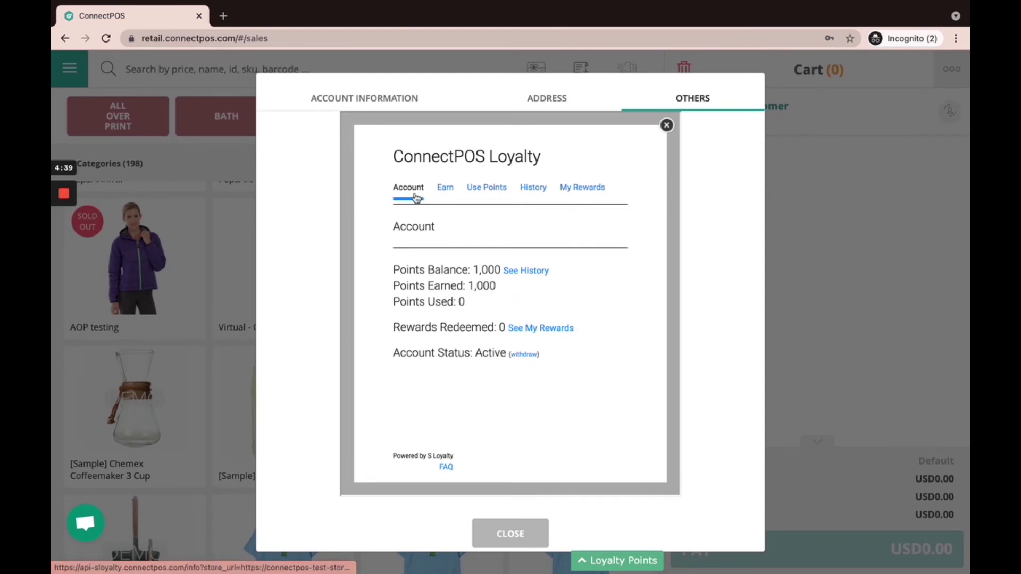
left_click(447, 192)
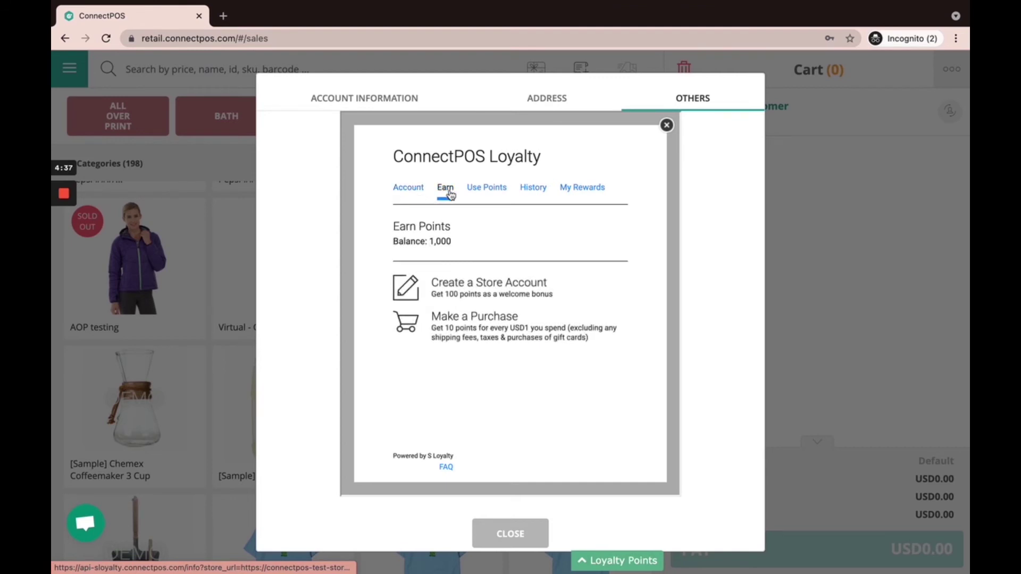
left_click(479, 192)
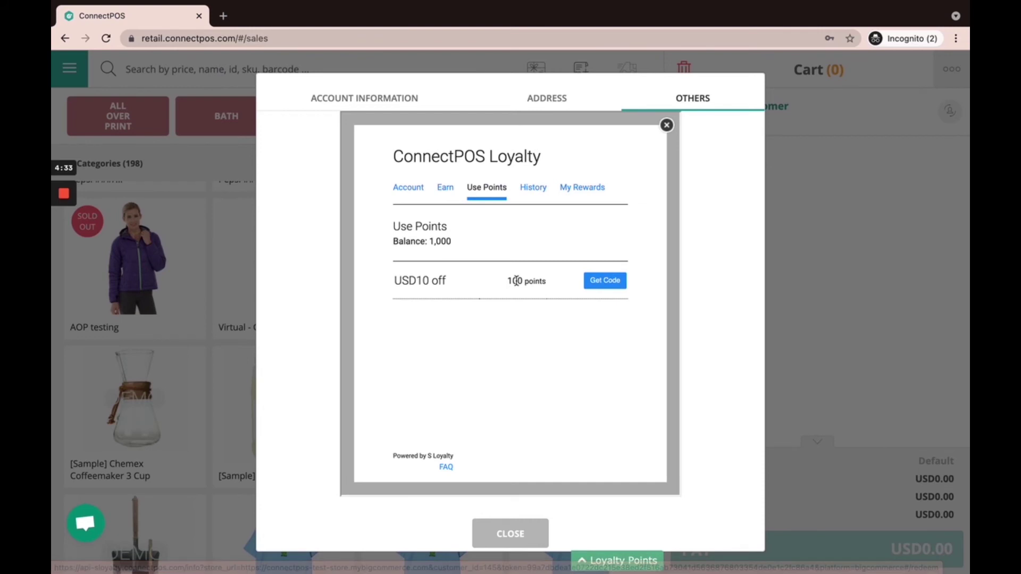
left_click(595, 285)
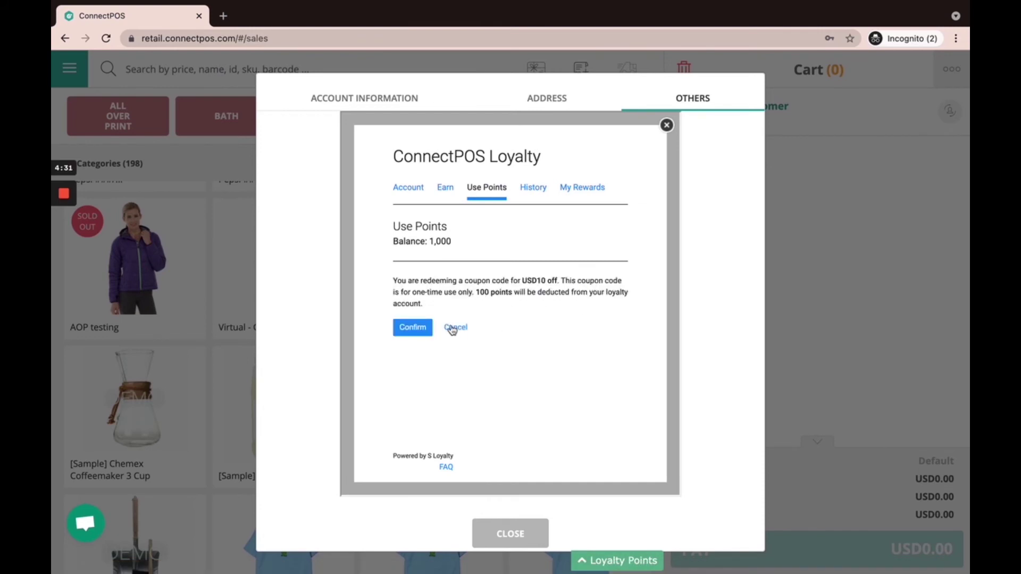
left_click(413, 328)
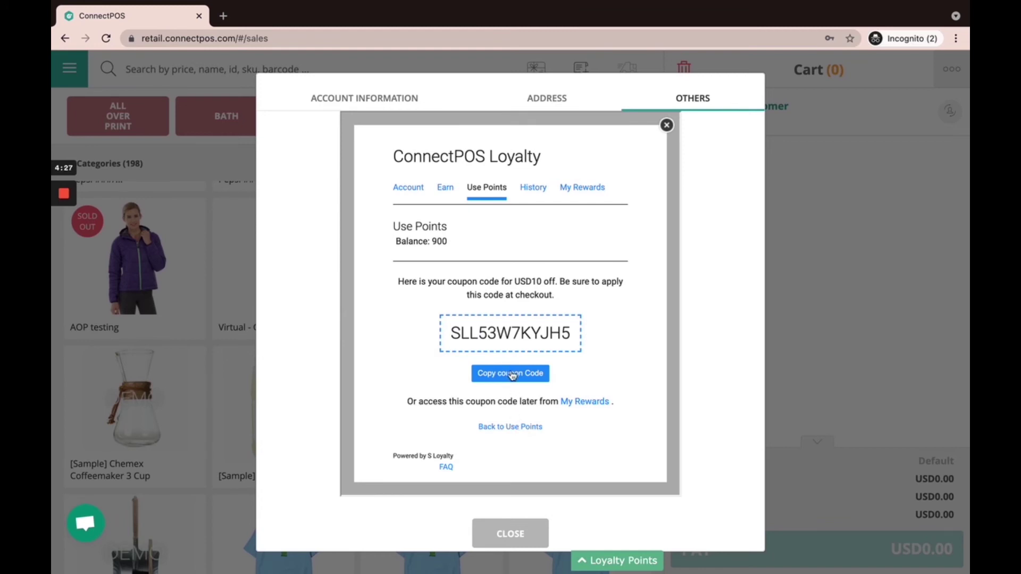
left_click(512, 376)
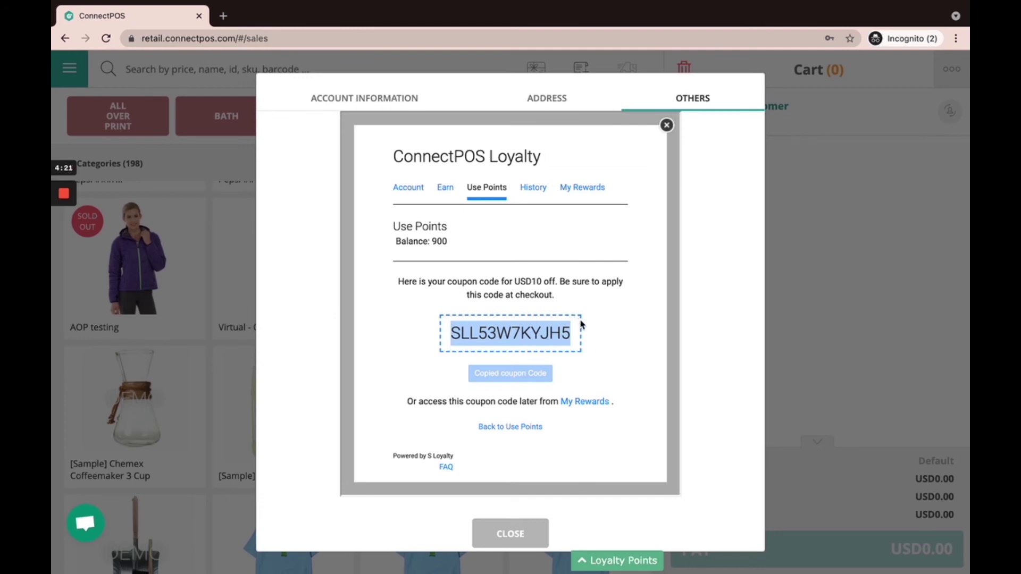
left_click(535, 191)
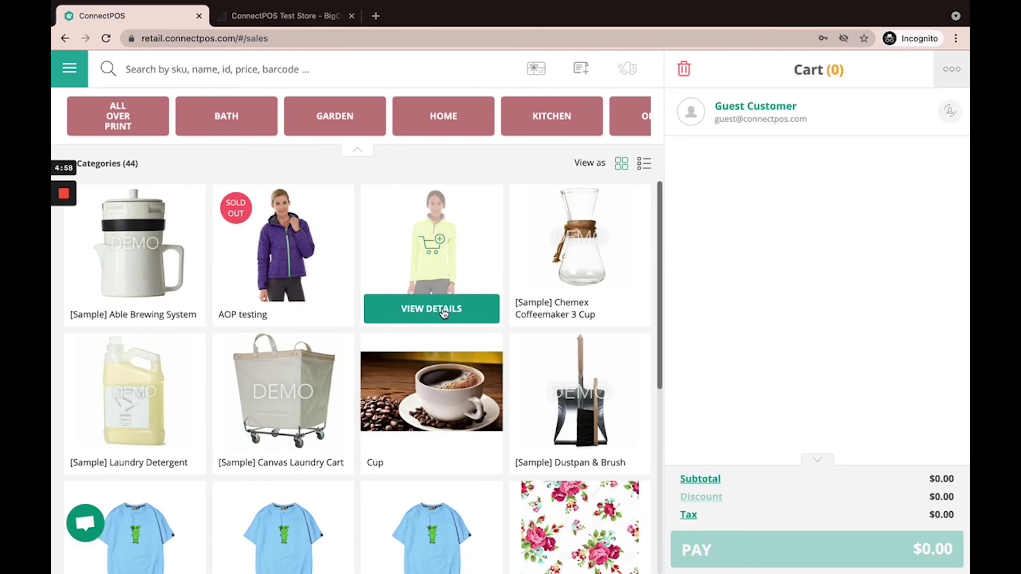
left_click(441, 313)
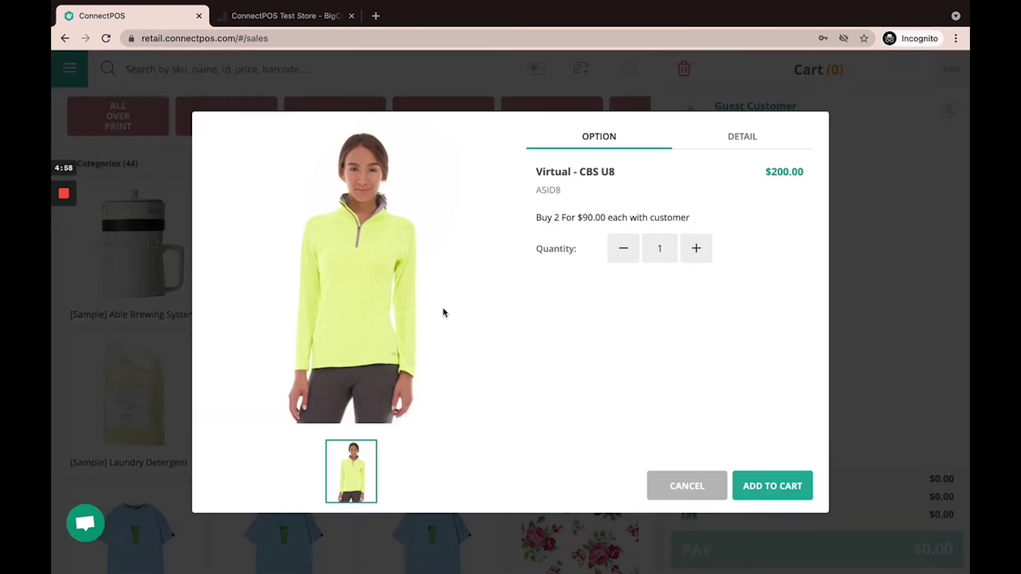
left_click(733, 142)
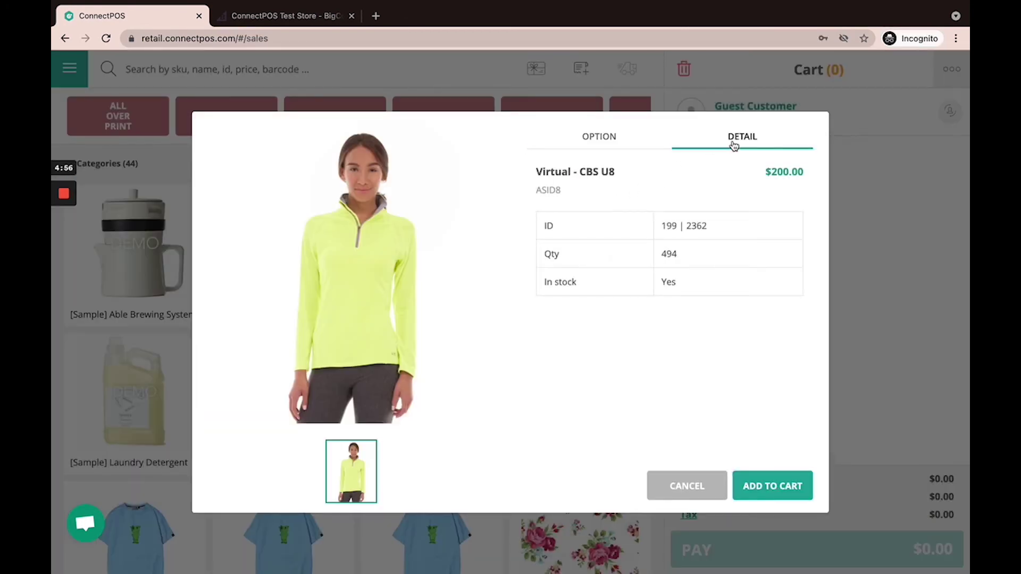
left_click_drag(679, 256, 663, 253)
left_click(686, 260)
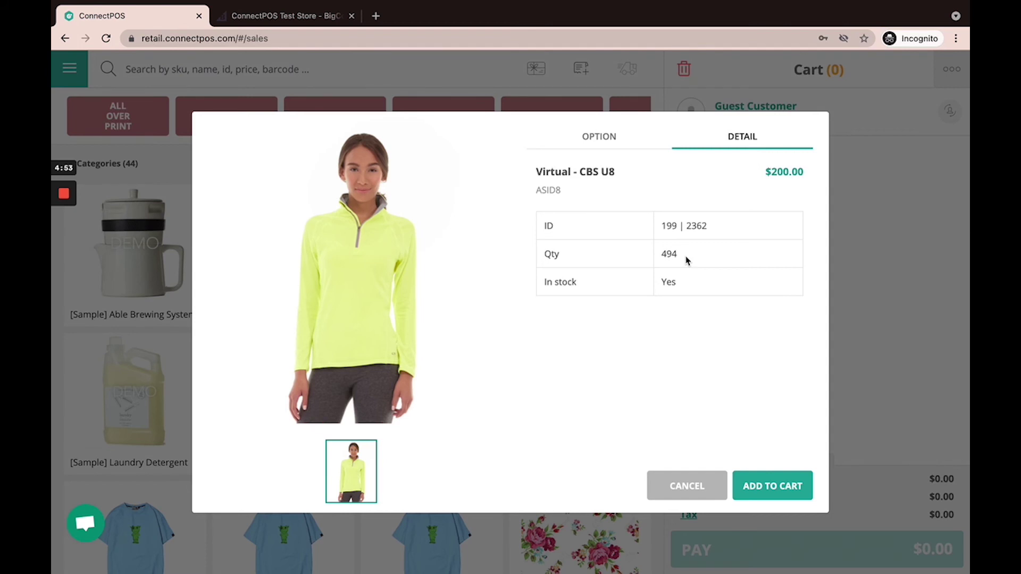
left_click(687, 486)
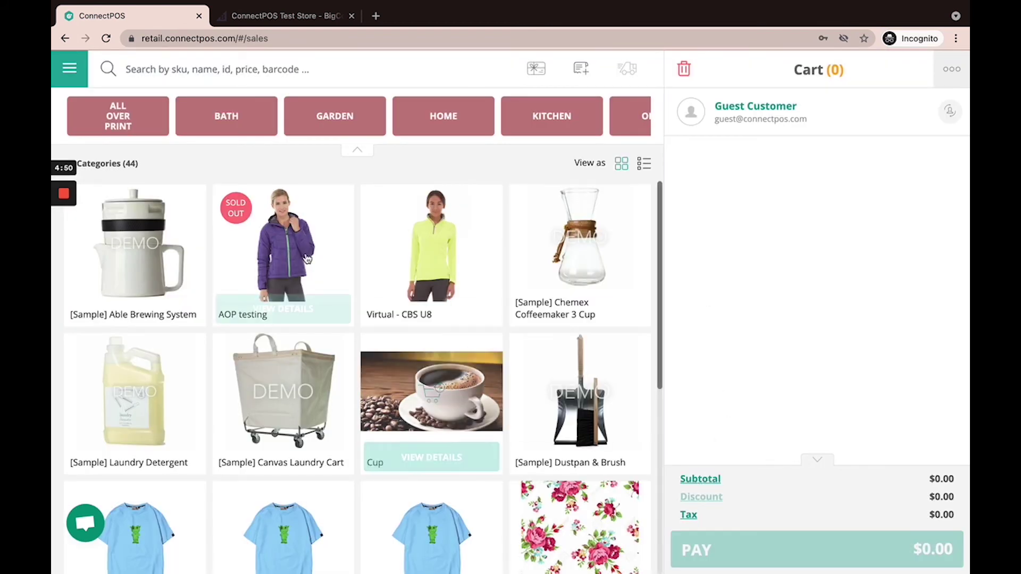
On the Adjust Inventory page, change Virtual - CBS U8's quantity from 494 to 500 and save
left_click(70, 69)
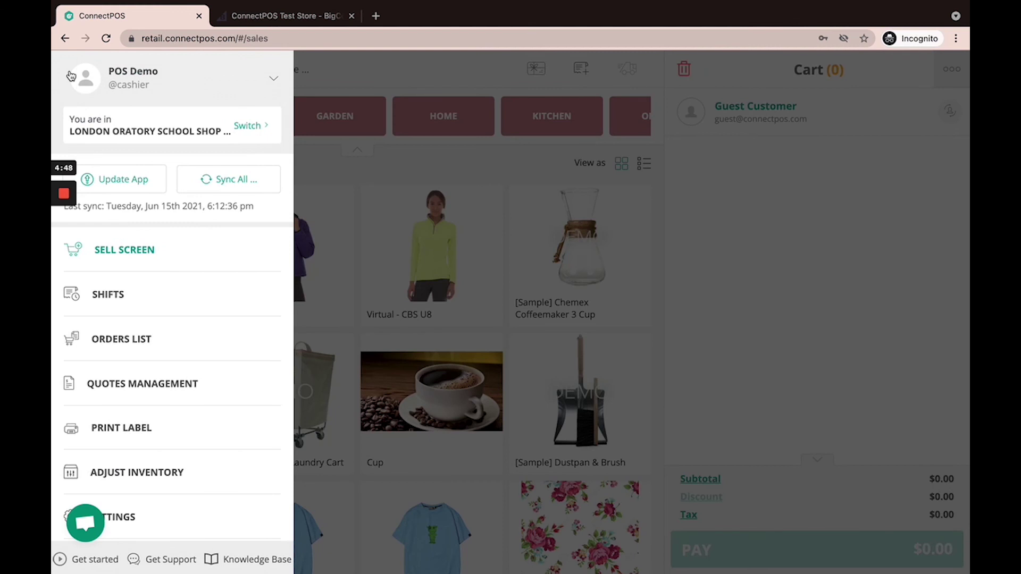
scroll(147, 319, "down", 1)
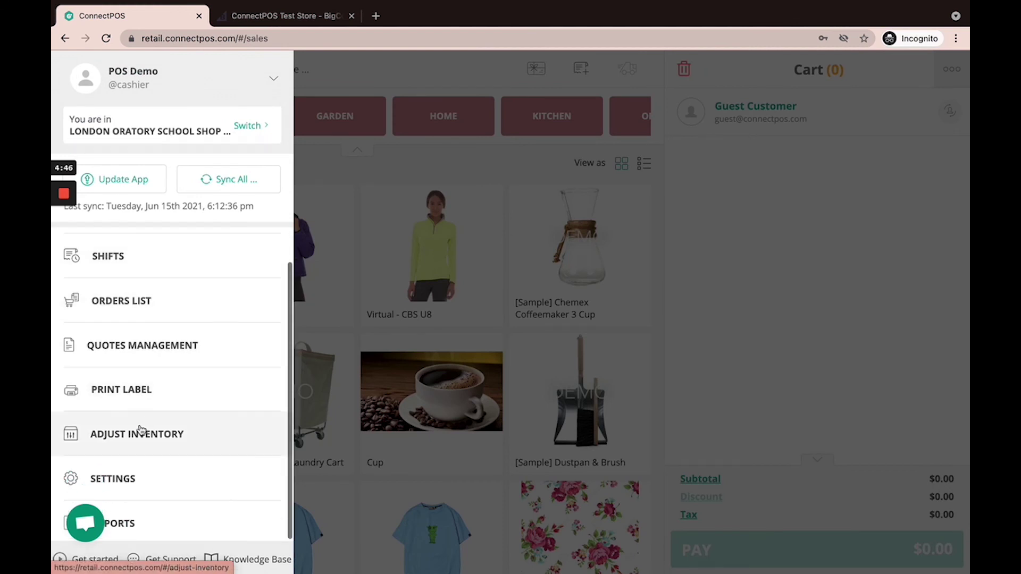
left_click(159, 435)
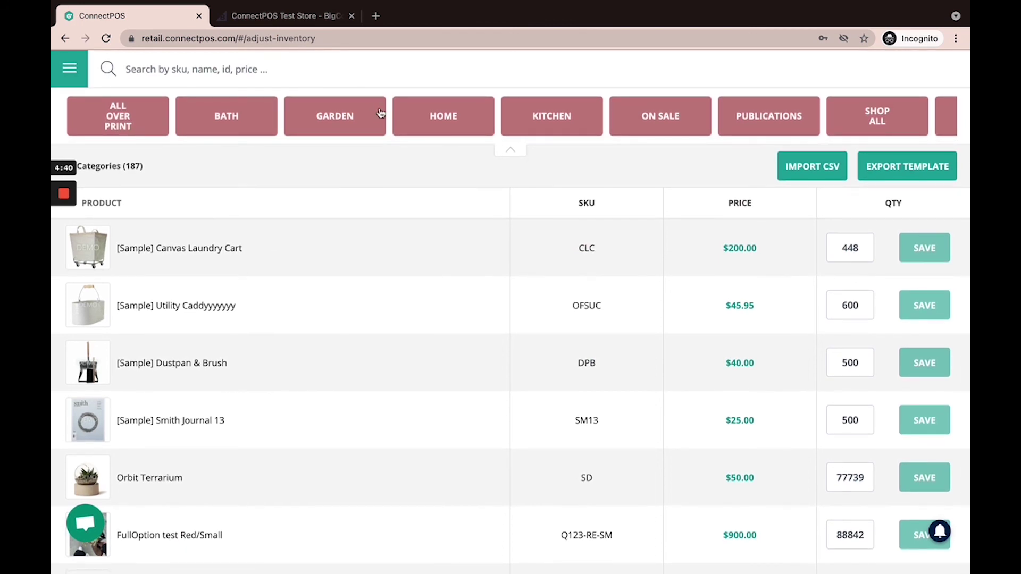
type("ASID8")
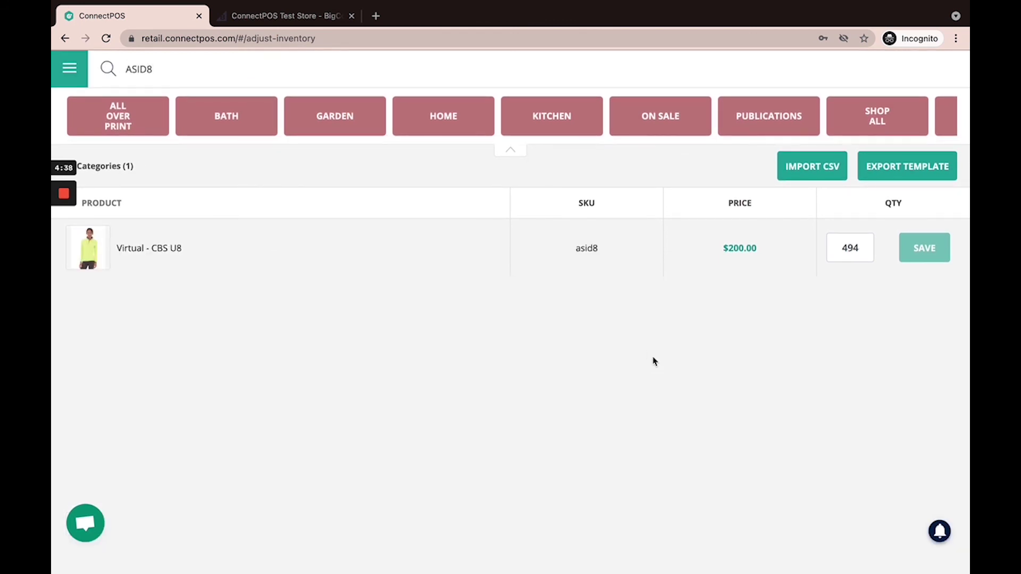
double_click(850, 249)
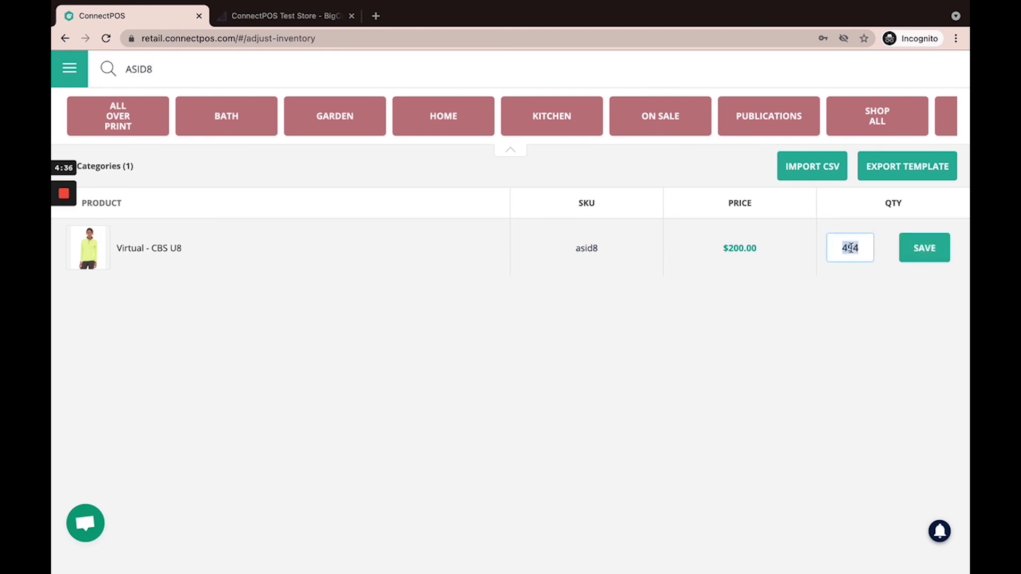
type("500")
left_click(922, 250)
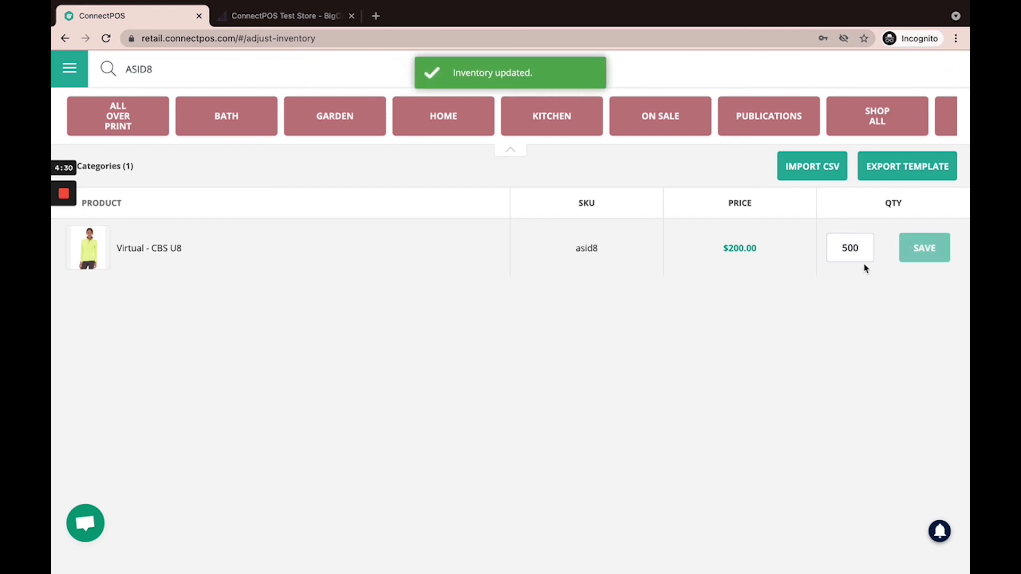
left_click(71, 70)
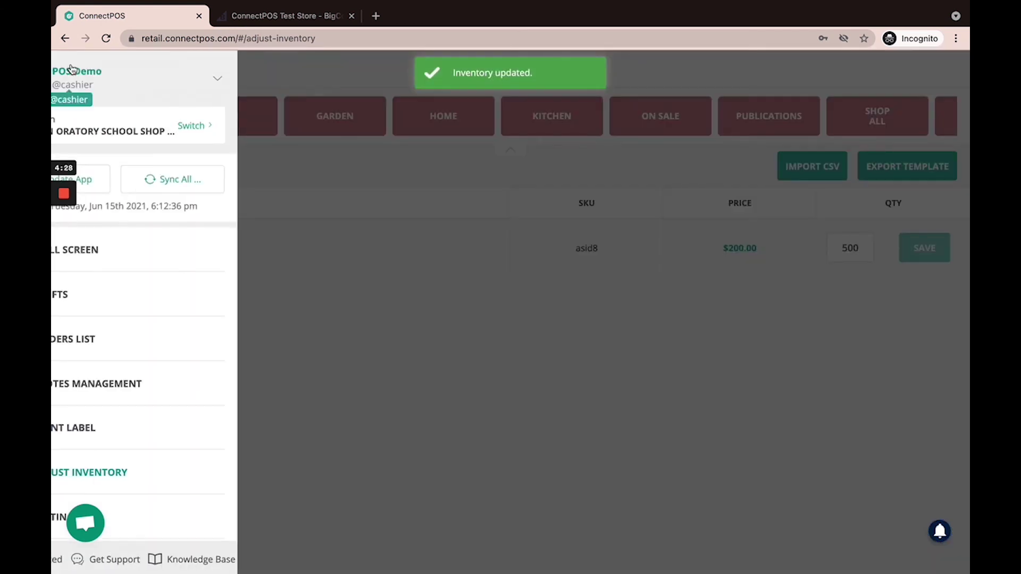